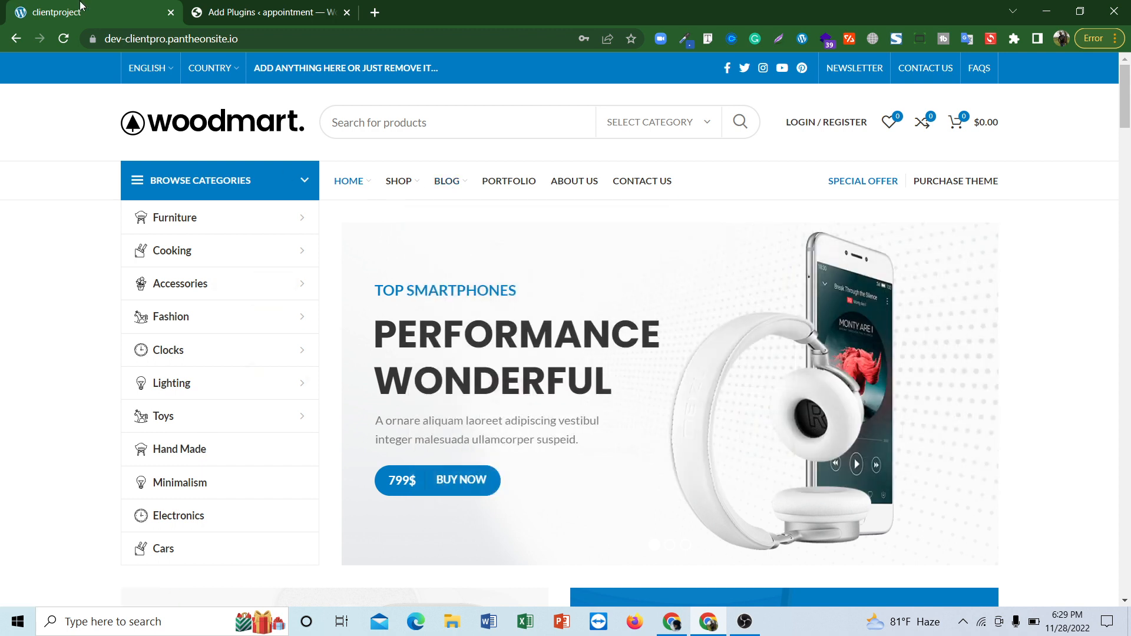
Switch to the appointment site's Add Plugins page and search the plugin directory for "element"
{"action": "left_click", "coordinate": [234, 16]}
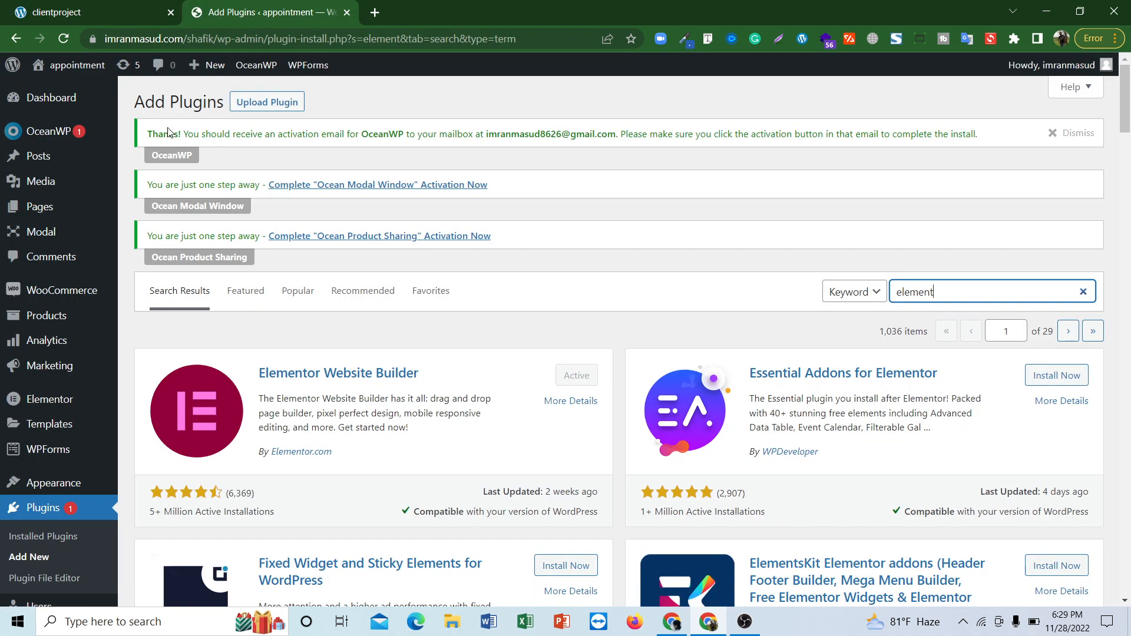
{"action": "scroll", "coordinate": [111, 346], "scroll_direction": "down", "scroll_amount": 3}
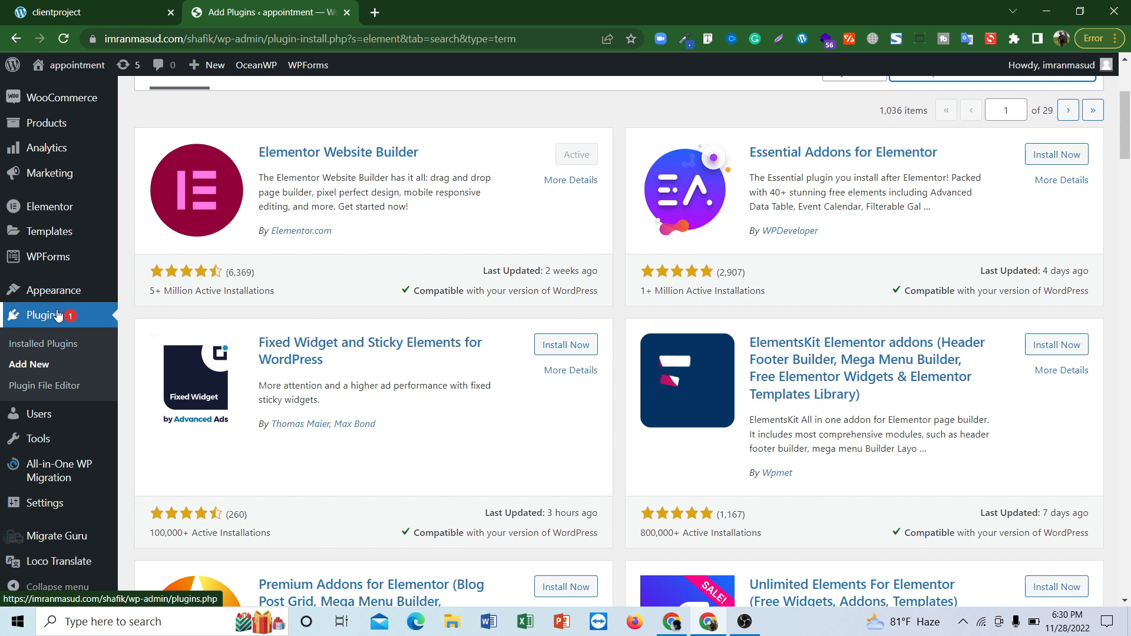
{"action": "scroll", "coordinate": [60, 317], "scroll_direction": "up", "scroll_amount": 3}
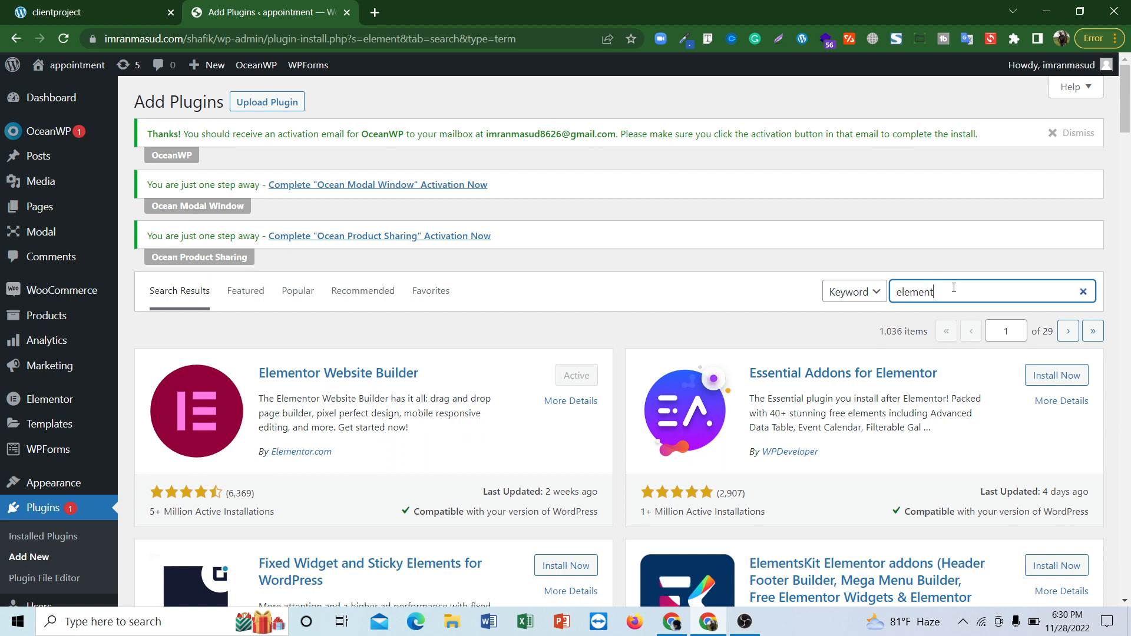
{"action": "left_click_drag", "start_coordinate": [952, 288], "coordinate": [891, 286]}
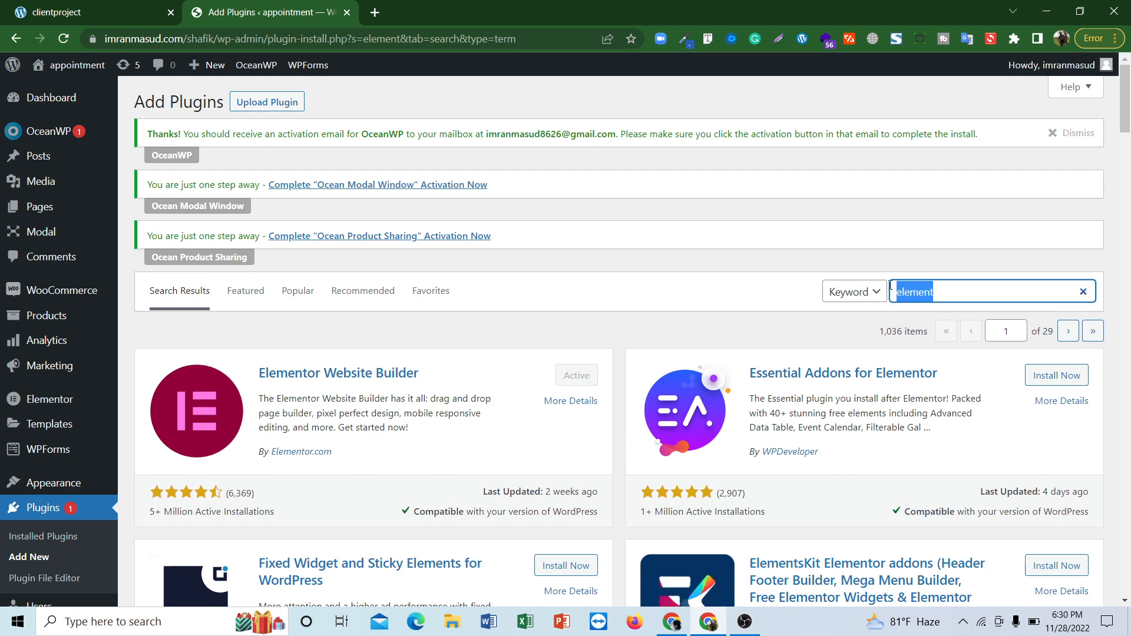
{"action": "type", "text": "ele"}
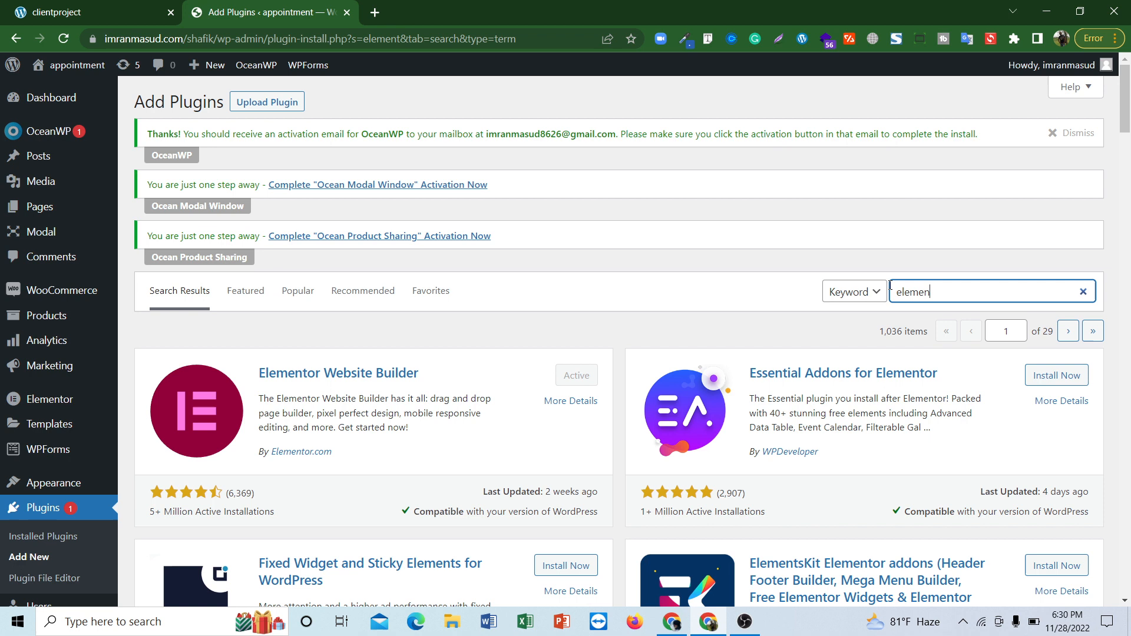
Install and activate the ElementsKit Elementor addons plugin from the search results
{"action": "scroll", "coordinate": [889, 281], "scroll_direction": "down", "scroll_amount": 3}
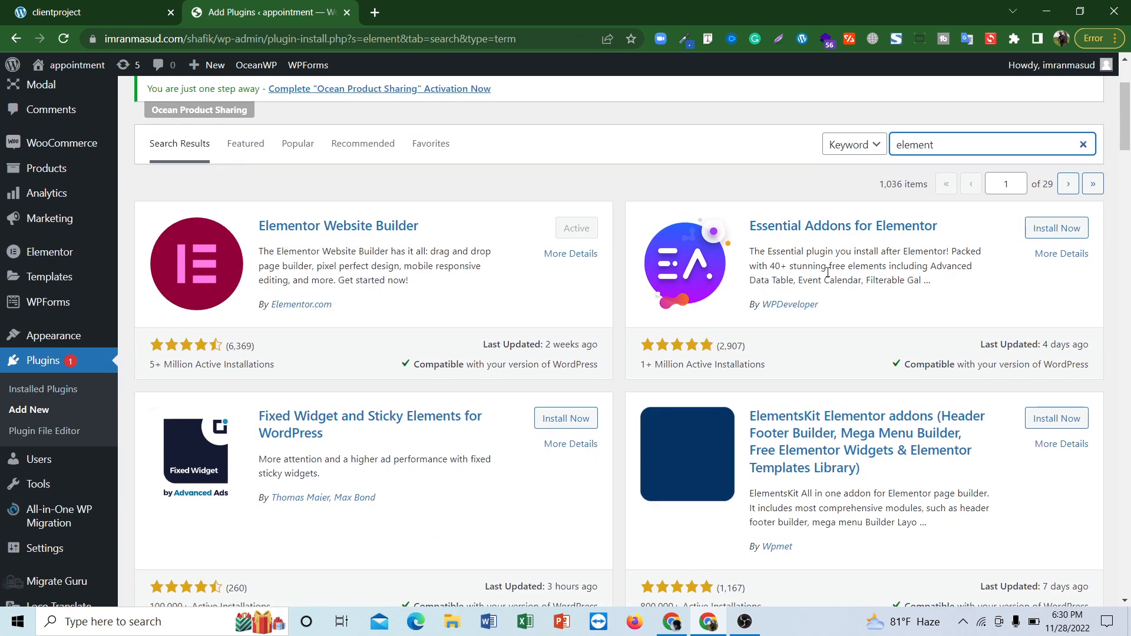
{"action": "scroll", "coordinate": [859, 254], "scroll_direction": "down", "scroll_amount": 3}
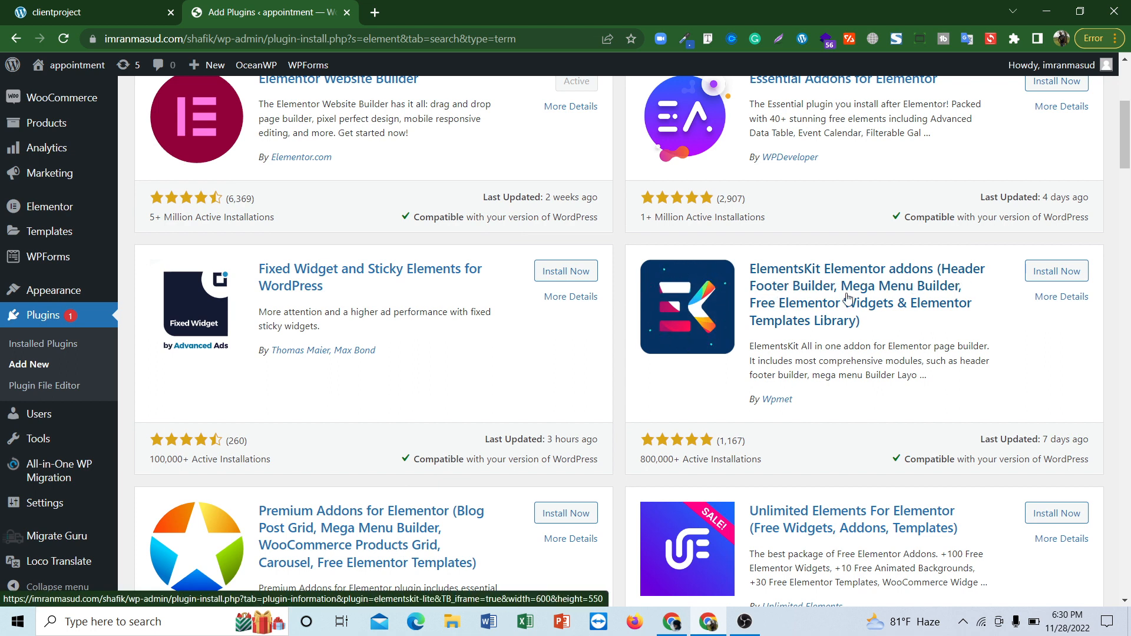
{"action": "left_click", "coordinate": [1058, 273]}
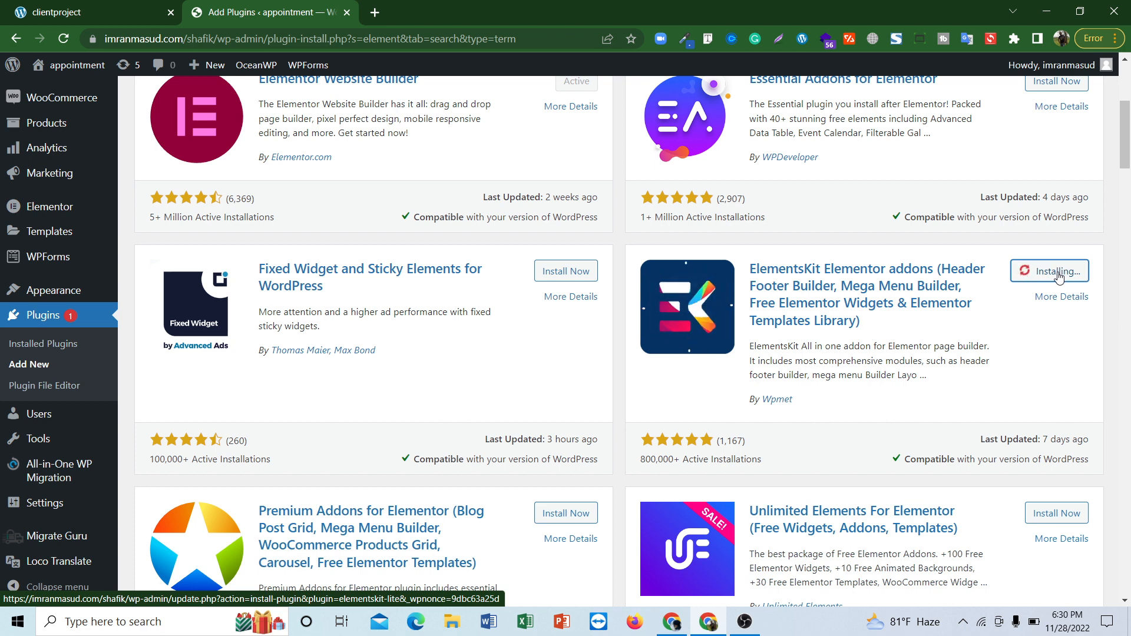
{"action": "left_click", "coordinate": [1053, 282]}
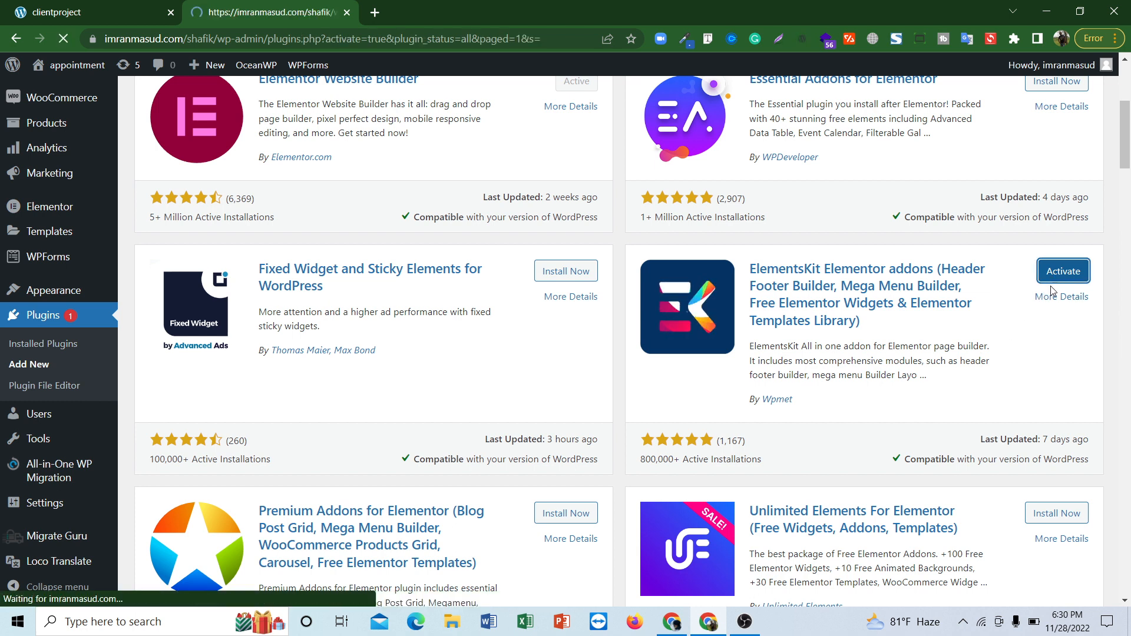
Open the ElementsKit settings page from the WordPress admin
{"action": "scroll", "coordinate": [293, 387], "scroll_direction": "down", "scroll_amount": 3}
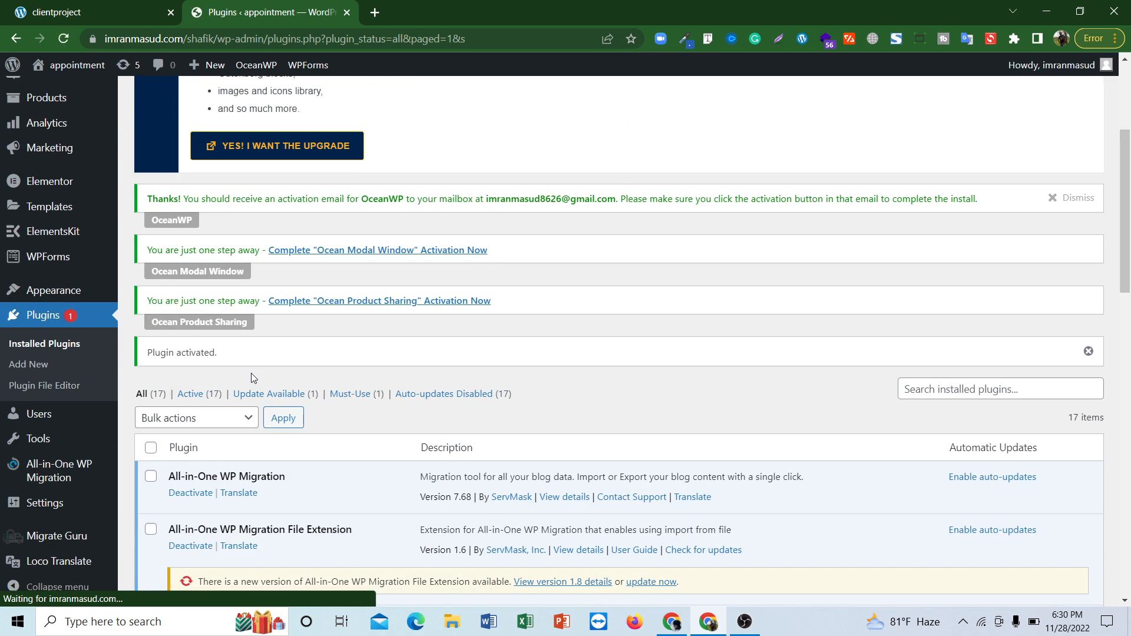
{"action": "scroll", "coordinate": [172, 374], "scroll_direction": "down", "scroll_amount": 1}
{"action": "mouse_move", "coordinate": [65, 252]}
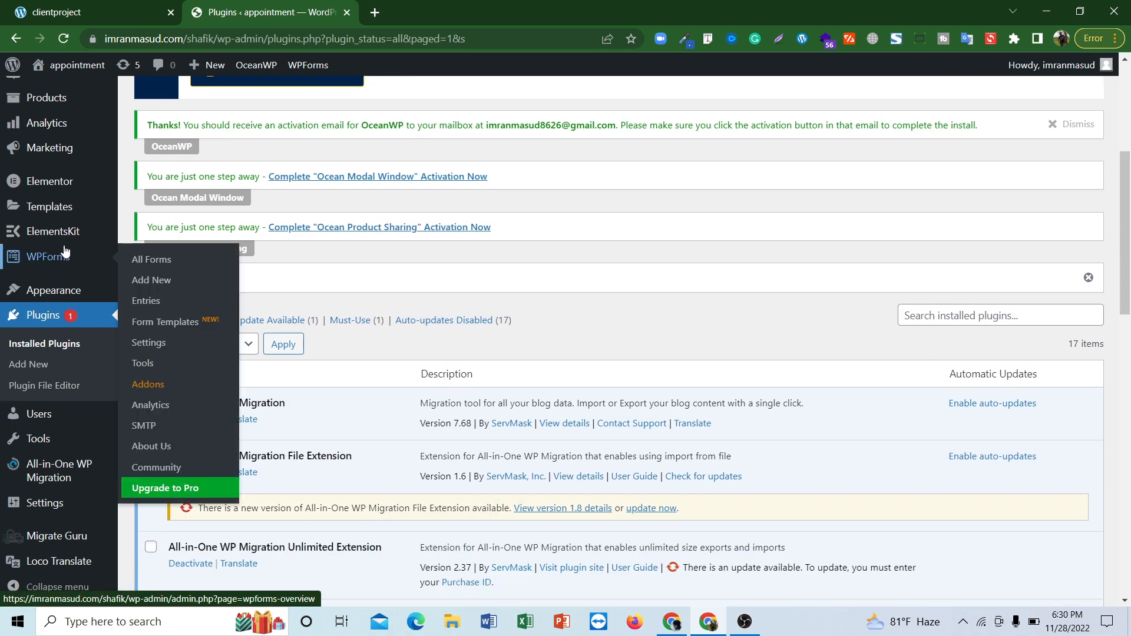
{"action": "scroll", "coordinate": [39, 277], "scroll_direction": "up", "scroll_amount": 1}
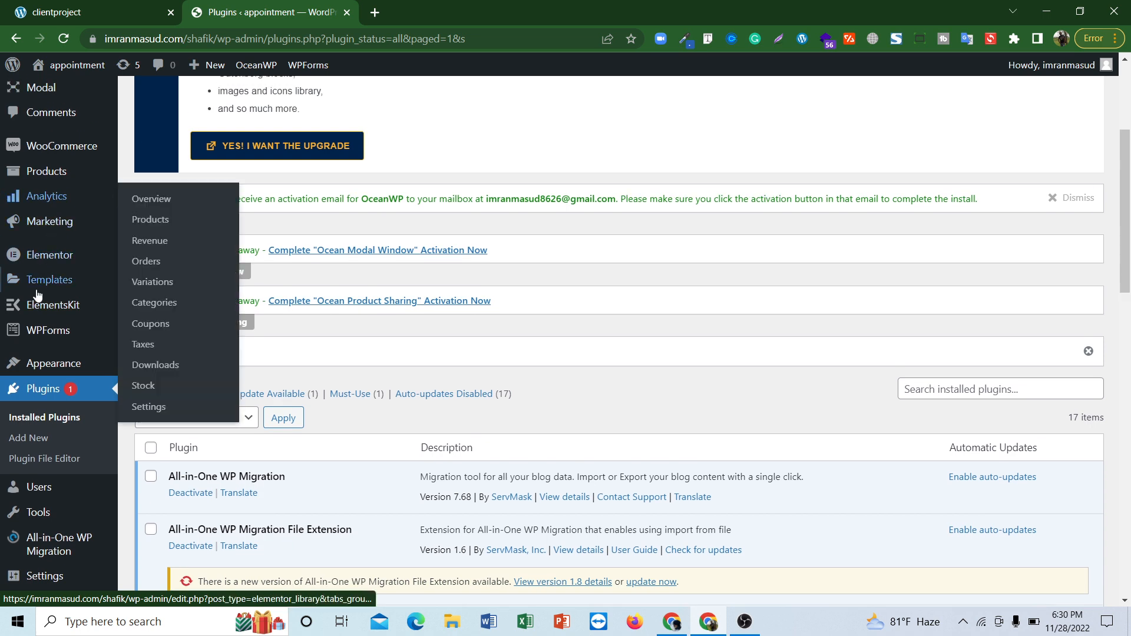
{"action": "mouse_move", "coordinate": [54, 315]}
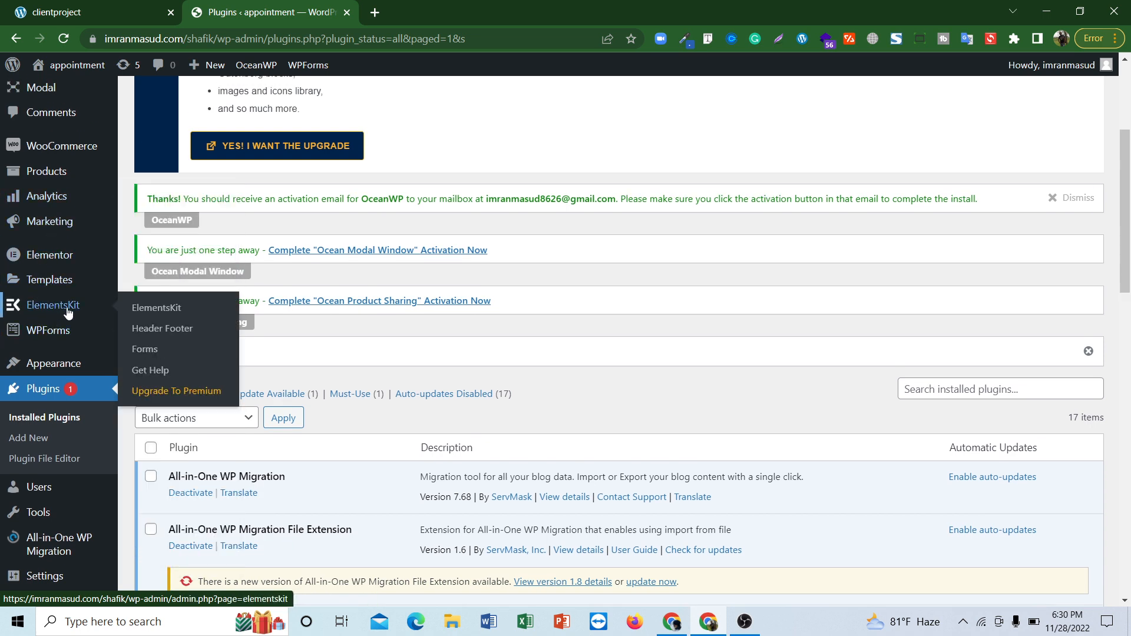
{"action": "left_click", "coordinate": [71, 310]}
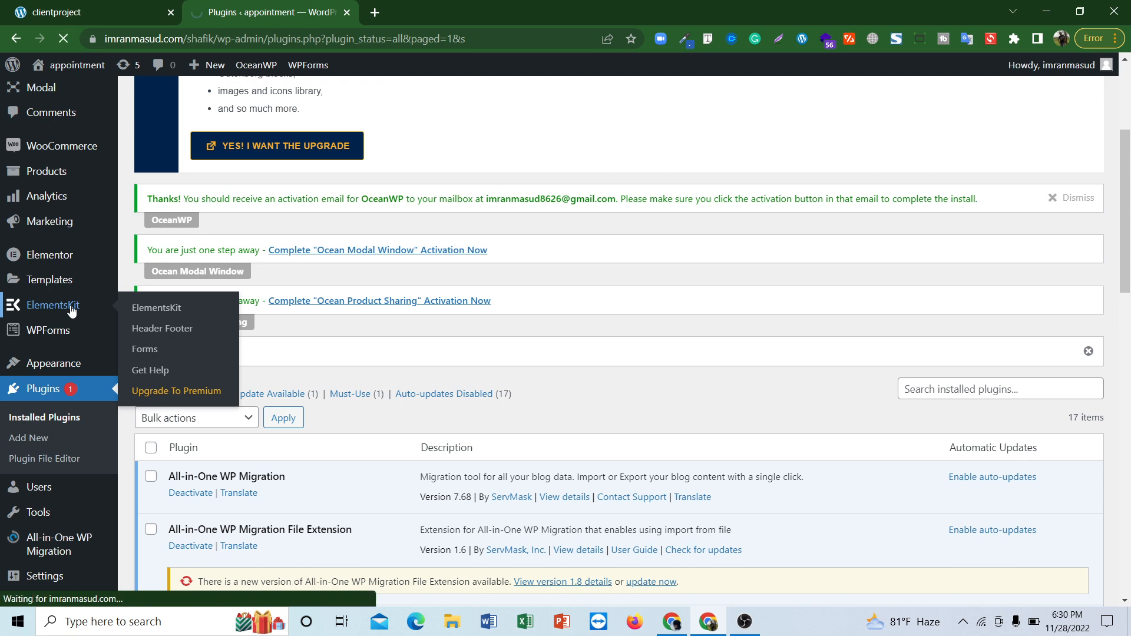
Show the ElementsKit module settings and save them with Header Footer and Mega Menu enabled
{"action": "scroll", "coordinate": [177, 318], "scroll_direction": "down", "scroll_amount": 6}
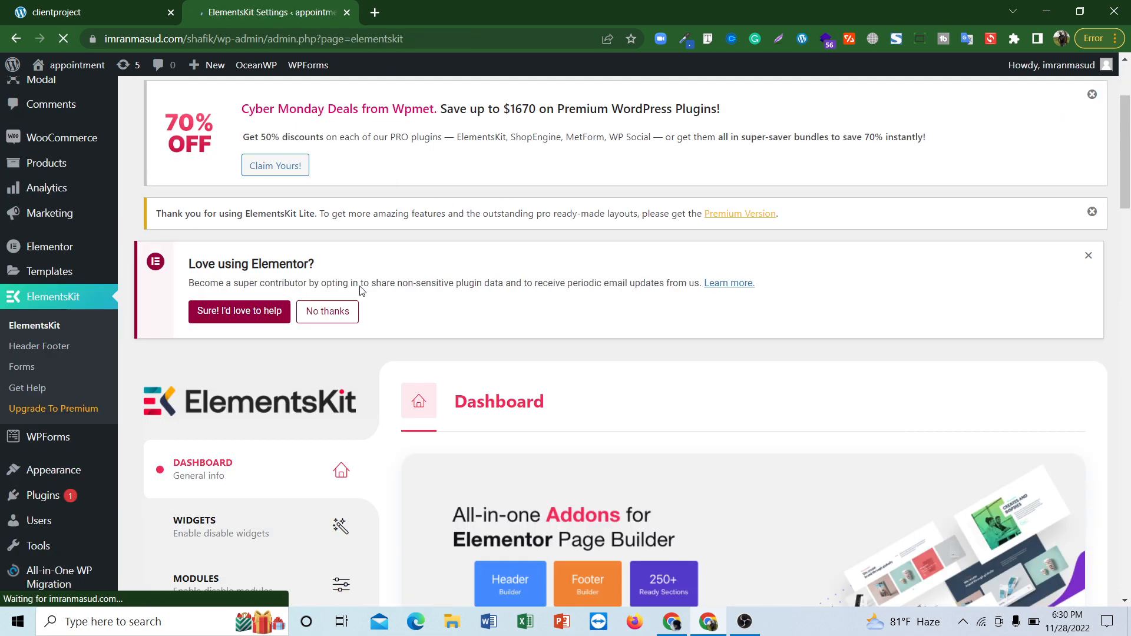
{"action": "scroll", "coordinate": [230, 271], "scroll_direction": "up", "scroll_amount": 3}
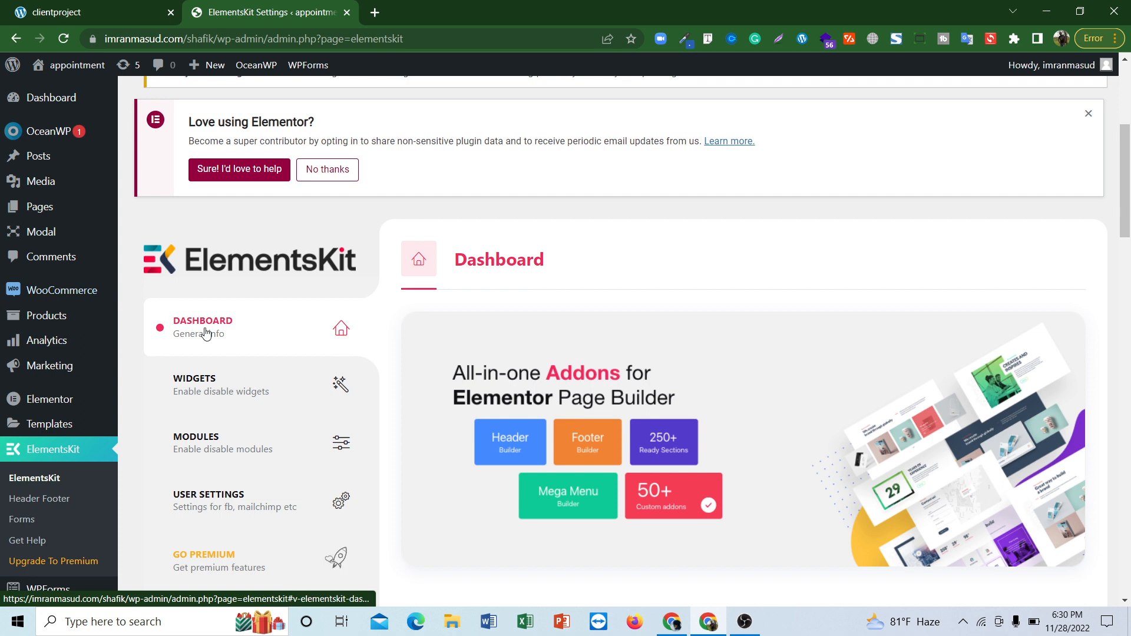
{"action": "scroll", "coordinate": [219, 334], "scroll_direction": "down", "scroll_amount": 1}
{"action": "left_click", "coordinate": [210, 366]}
{"action": "scroll", "coordinate": [530, 330], "scroll_direction": "down", "scroll_amount": 1}
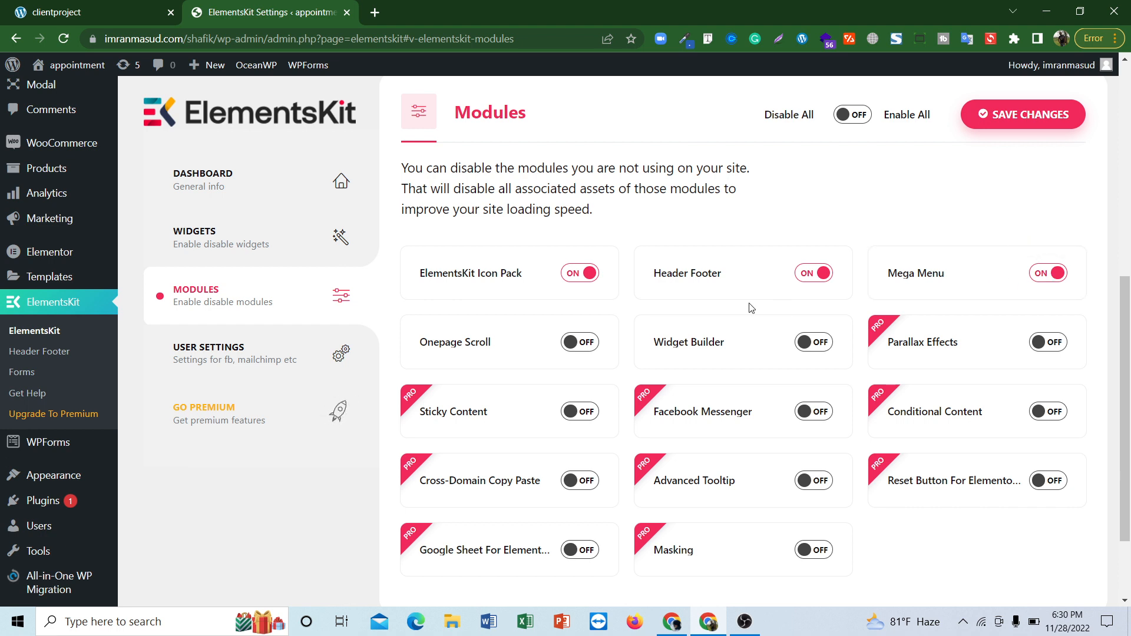
{"action": "left_click", "coordinate": [1020, 120]}
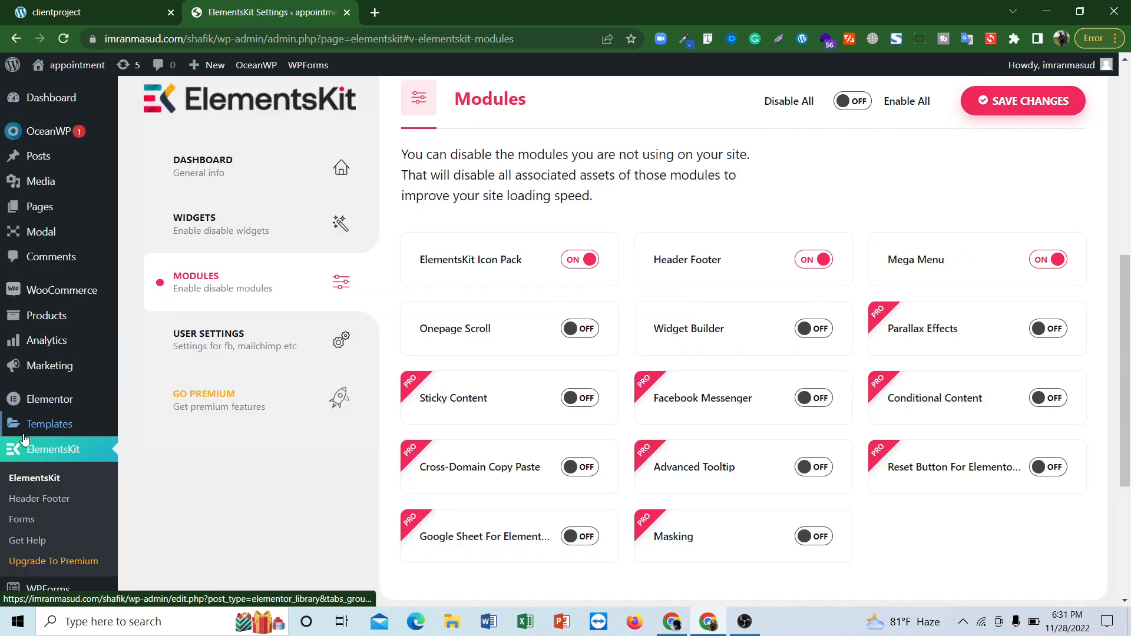
In ElementsKit's Header Footer templates, add and save an activated Header template titled "new header" for the entire site
{"action": "scroll", "coordinate": [40, 413], "scroll_direction": "down", "scroll_amount": 3}
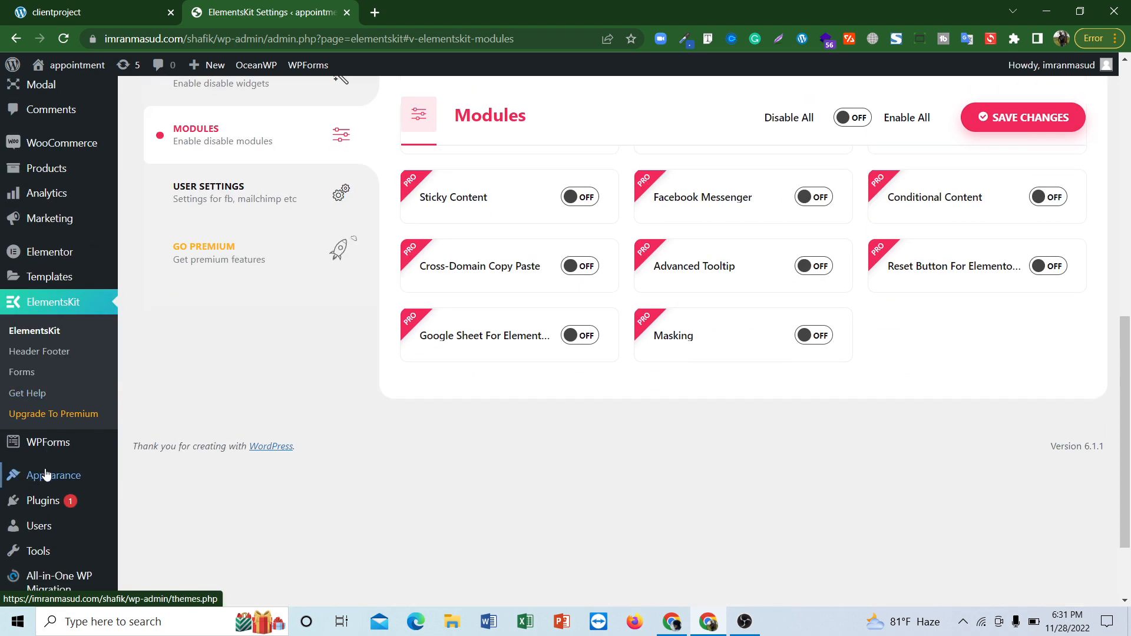
{"action": "scroll", "coordinate": [56, 330], "scroll_direction": "up", "scroll_amount": 1}
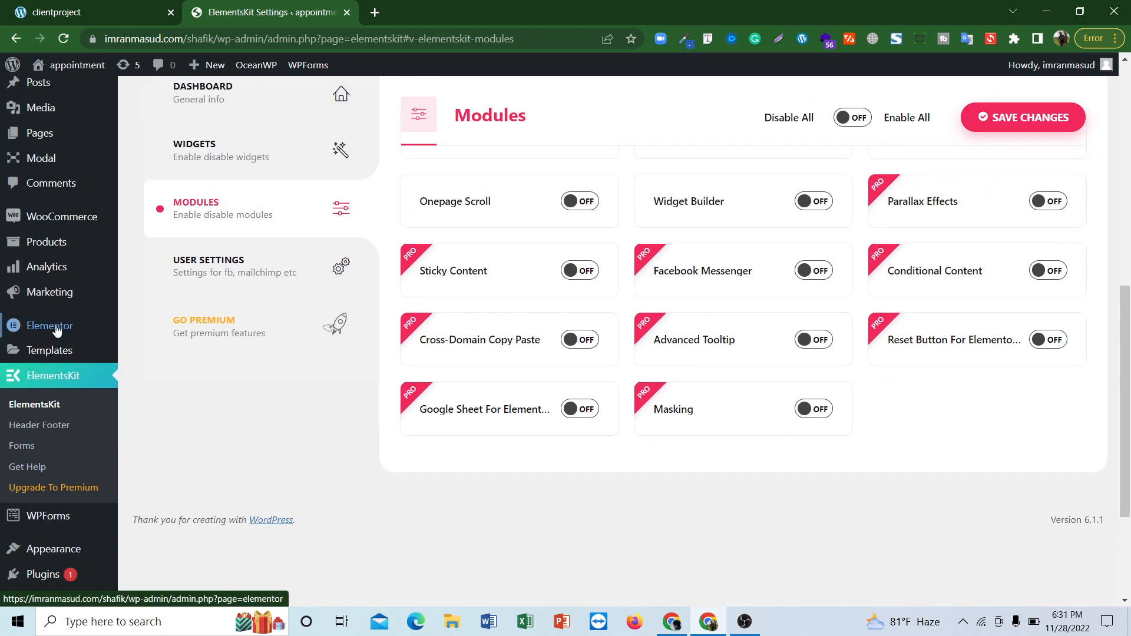
{"action": "left_click", "coordinate": [40, 425]}
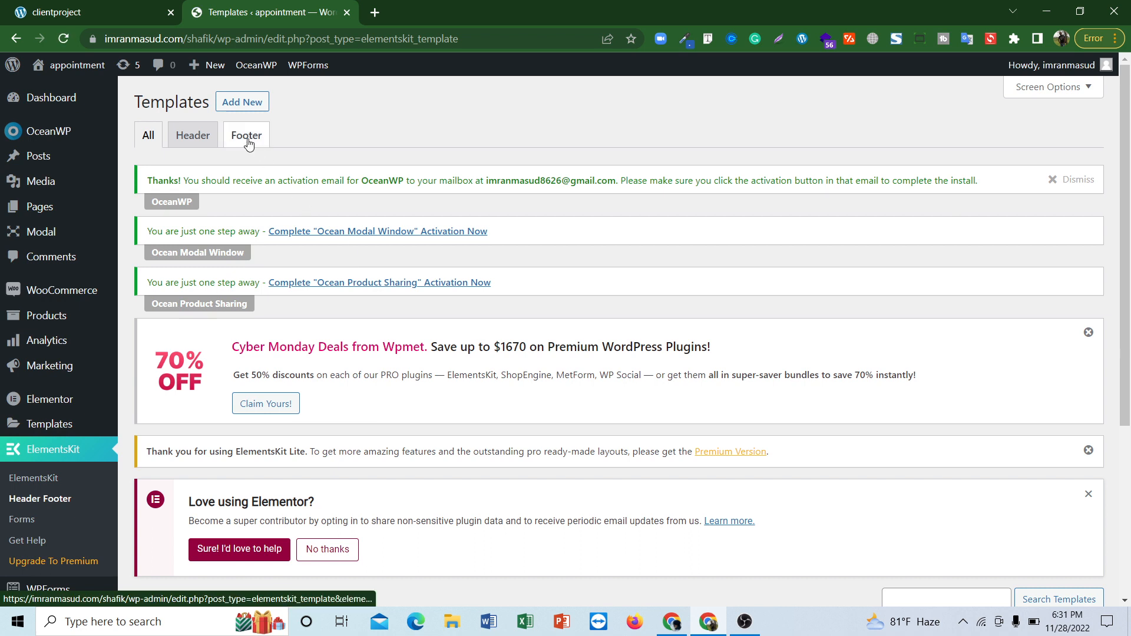
{"action": "left_click", "coordinate": [245, 104]}
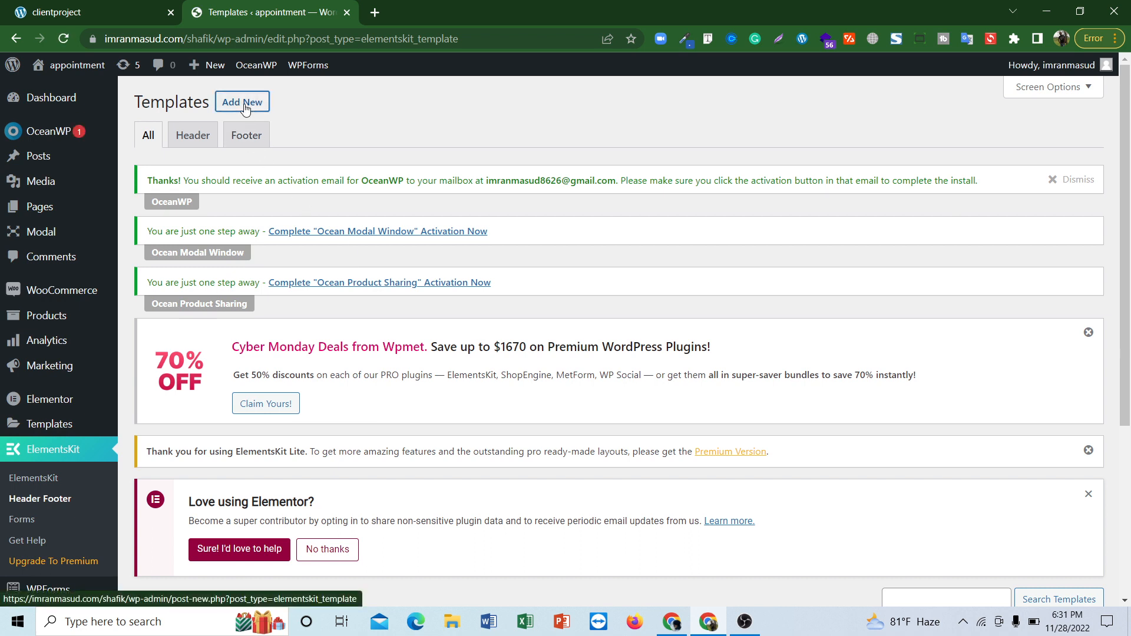
{"action": "left_click", "coordinate": [506, 215]}
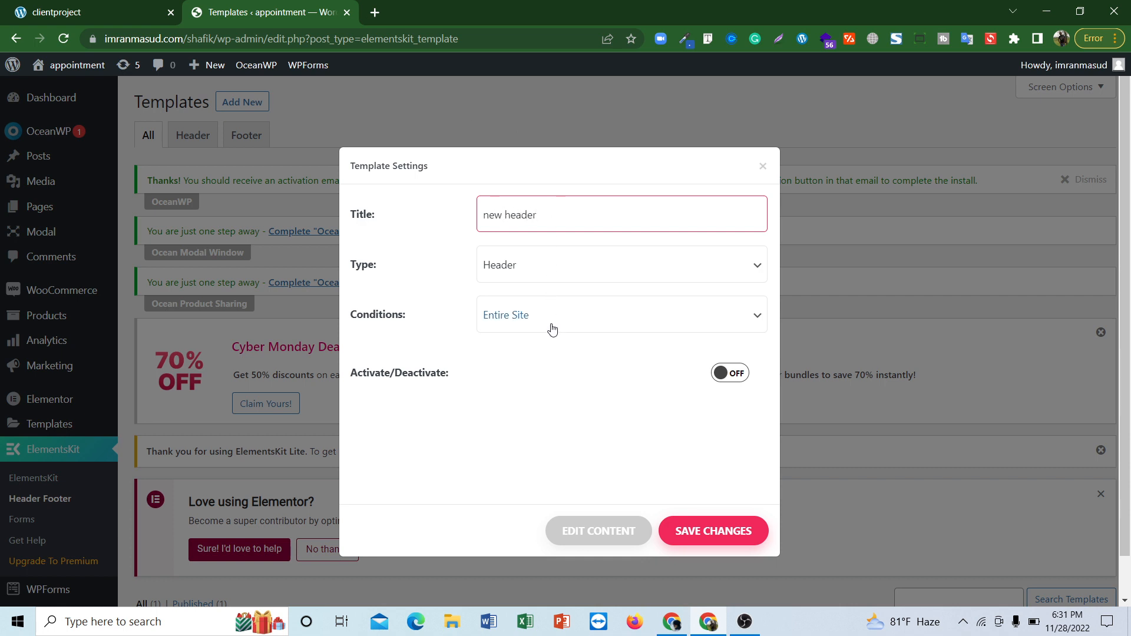
{"action": "left_click", "coordinate": [743, 378]}
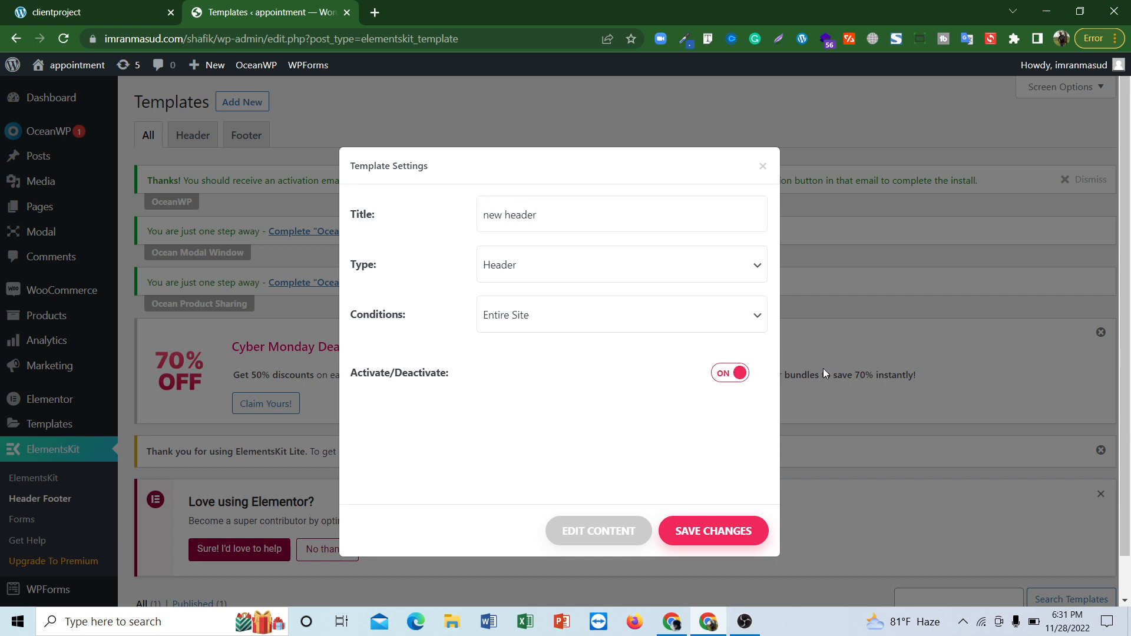
{"action": "left_click", "coordinate": [702, 531]}
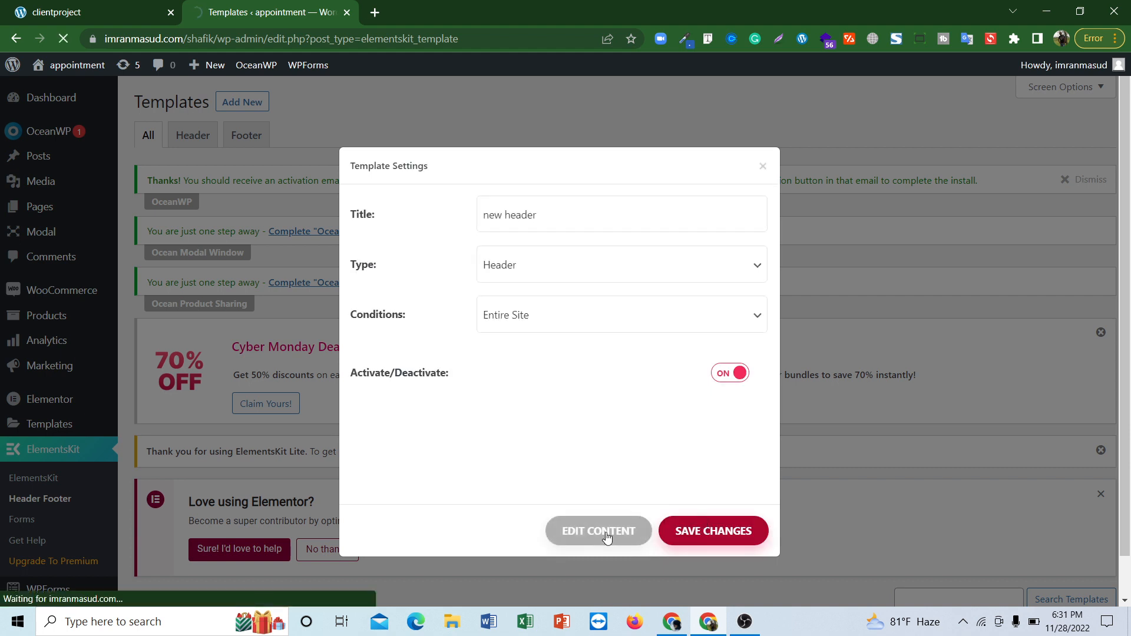
Move the older "new header — Elementor" template to the trash
{"action": "scroll", "coordinate": [419, 461], "scroll_direction": "down", "scroll_amount": 2}
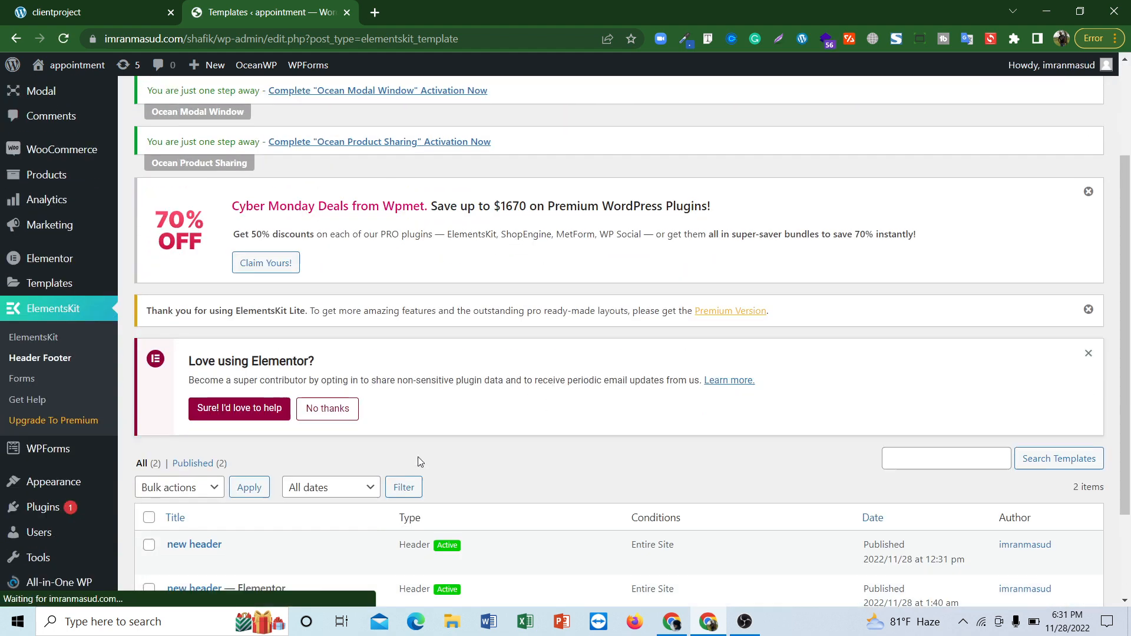
{"action": "scroll", "coordinate": [293, 459], "scroll_direction": "down", "scroll_amount": 2}
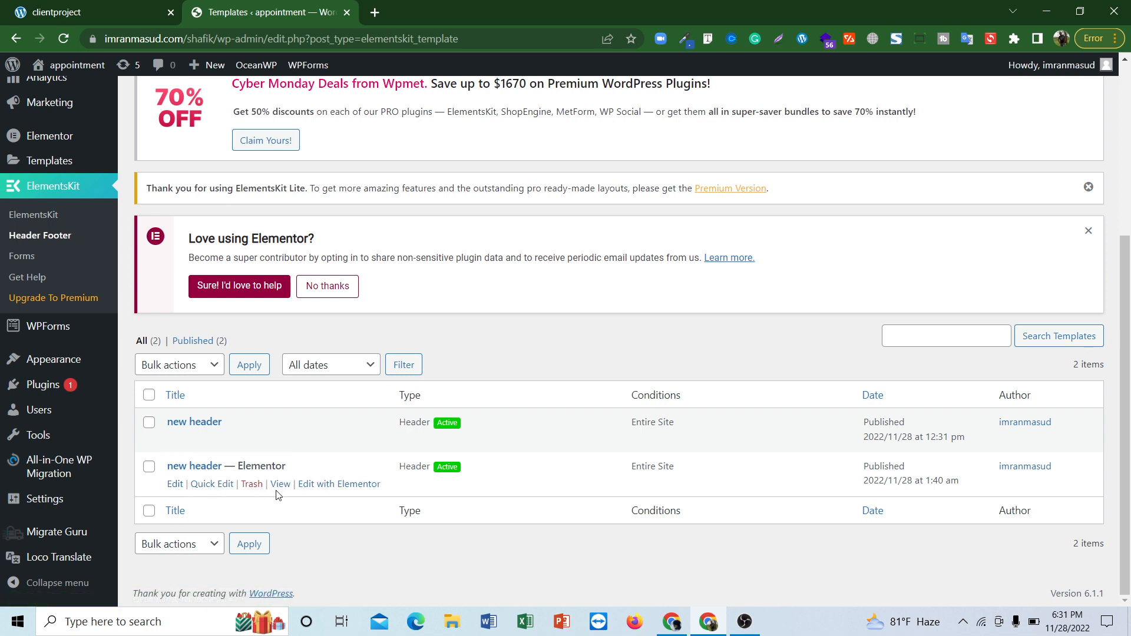
{"action": "left_click", "coordinate": [249, 486]}
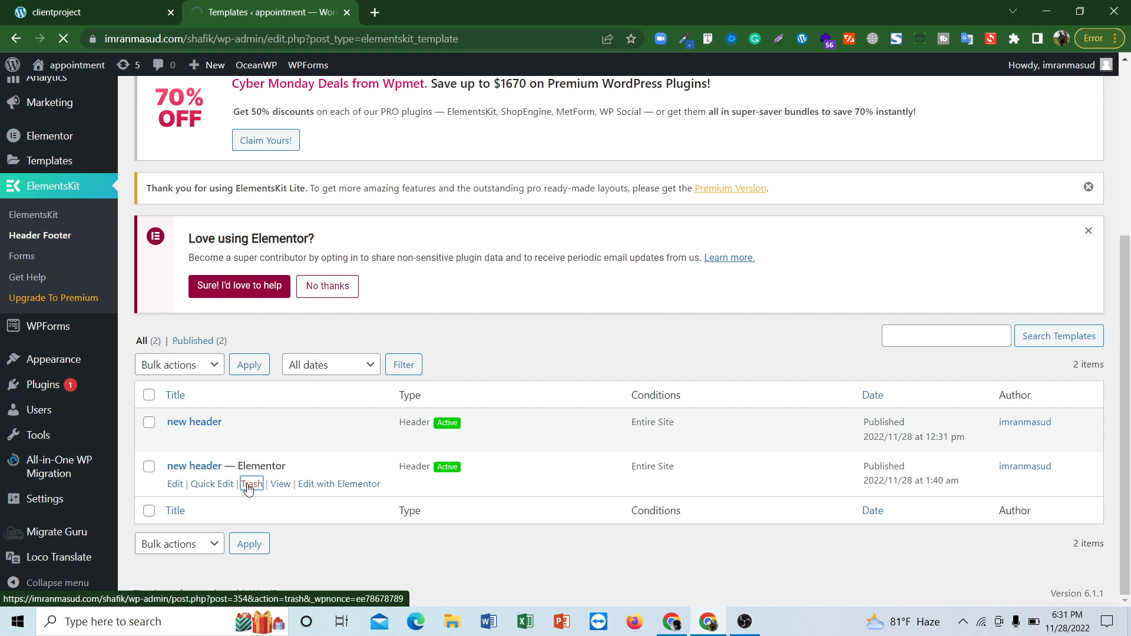
{"action": "scroll", "coordinate": [302, 461], "scroll_direction": "down", "scroll_amount": 3}
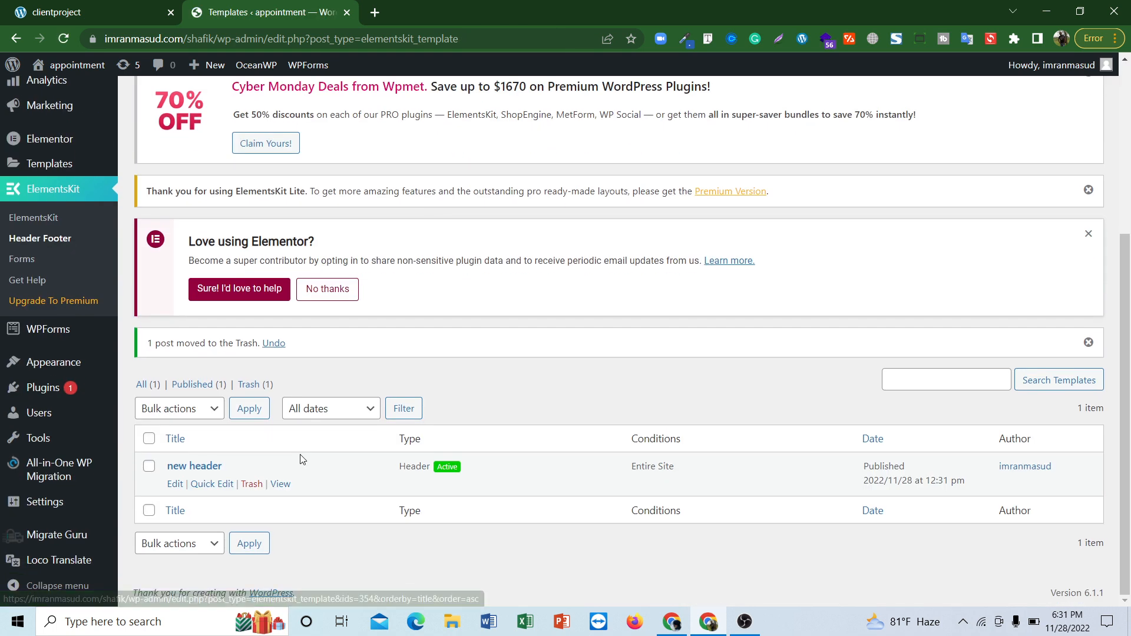
Open the remaining "new header" template's content in the Elementor editor and bring up the ElementsKit template library
{"action": "left_click", "coordinate": [177, 487]}
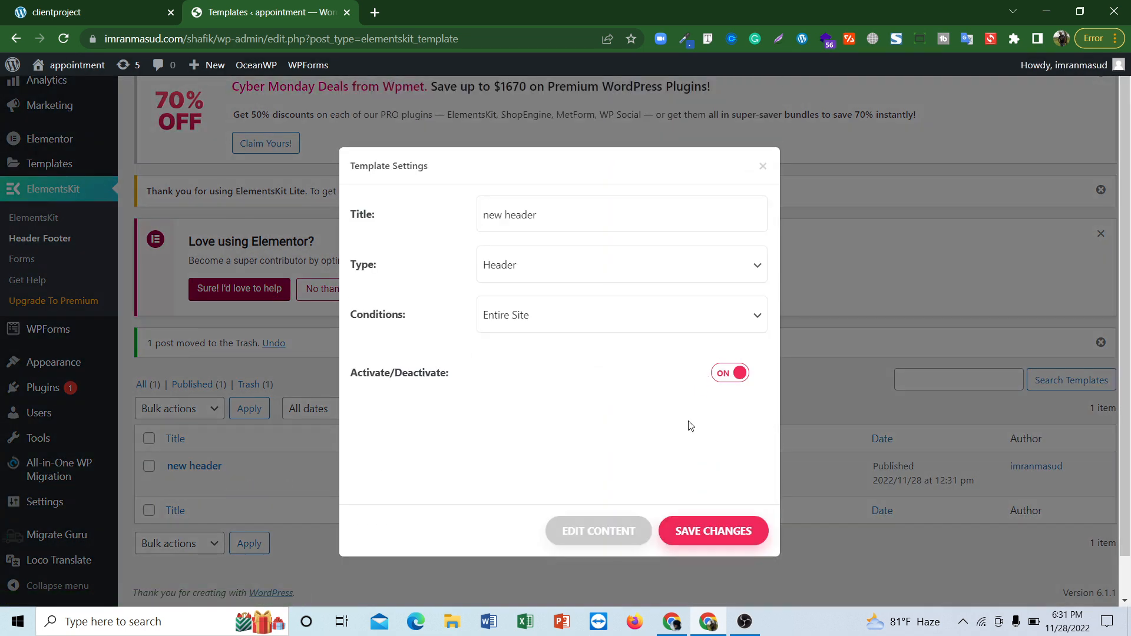
{"action": "left_click", "coordinate": [619, 527]}
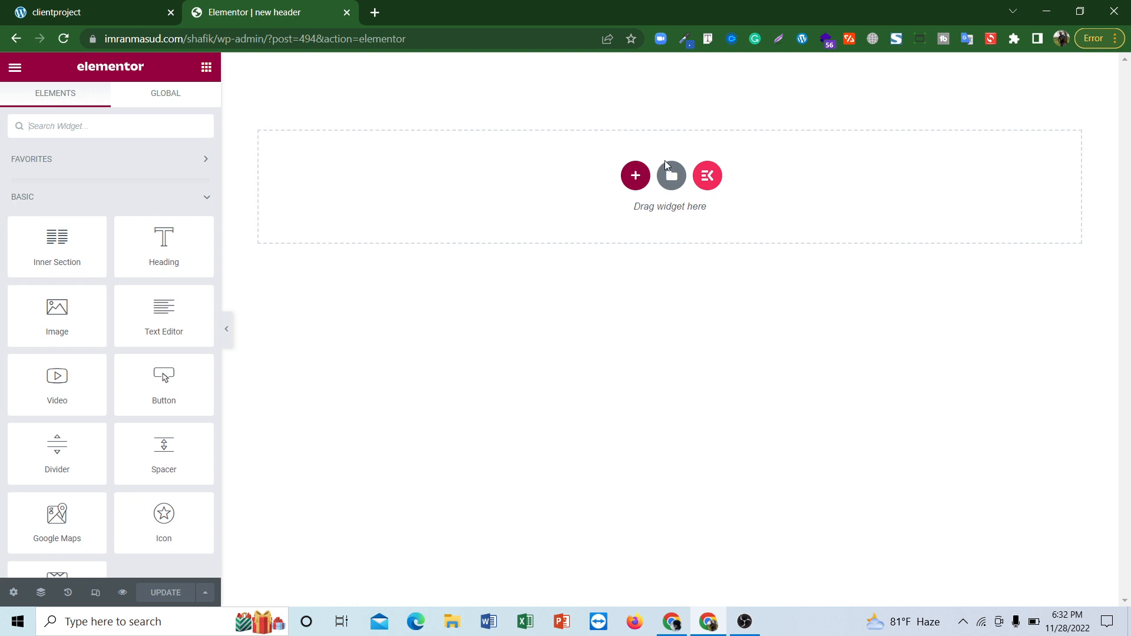
{"action": "left_click", "coordinate": [709, 179]}
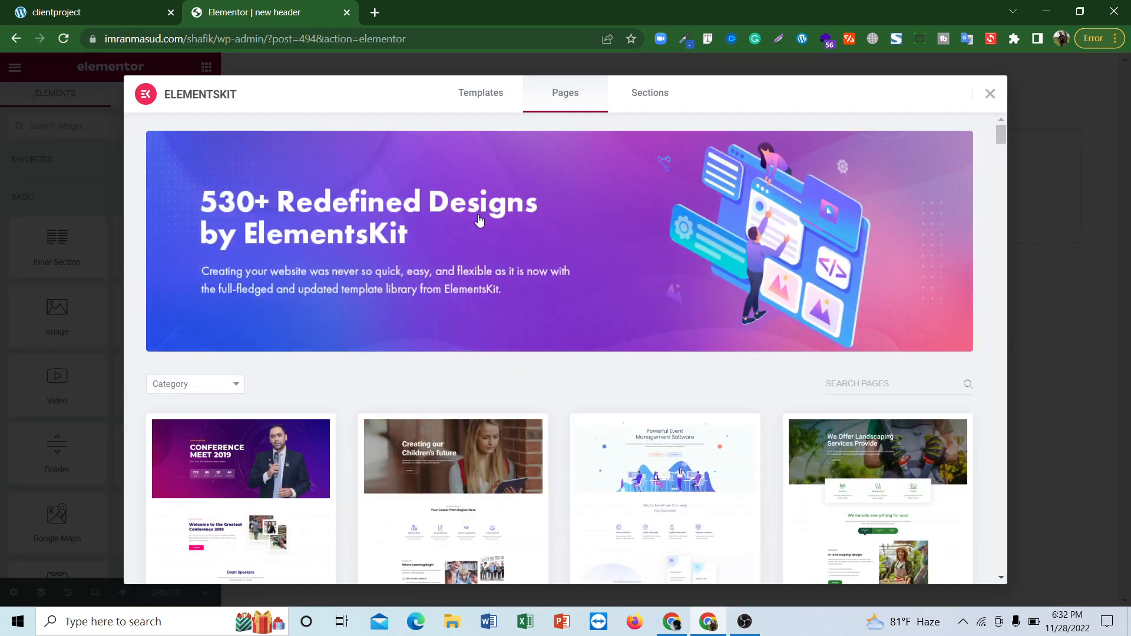
Browse the ElementsKit library's page designs and category list, and close the library
{"action": "scroll", "coordinate": [306, 330], "scroll_direction": "down", "scroll_amount": 6}
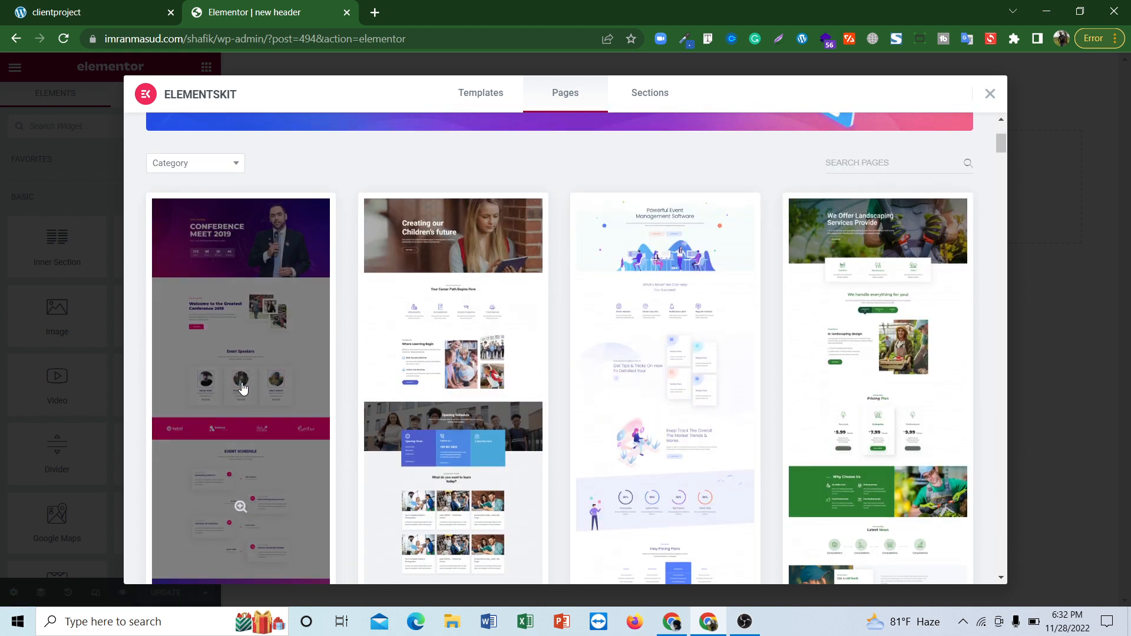
{"action": "scroll", "coordinate": [242, 366], "scroll_direction": "up", "scroll_amount": 3}
{"action": "scroll", "coordinate": [239, 361], "scroll_direction": "up", "scroll_amount": 3}
{"action": "left_click", "coordinate": [222, 383]}
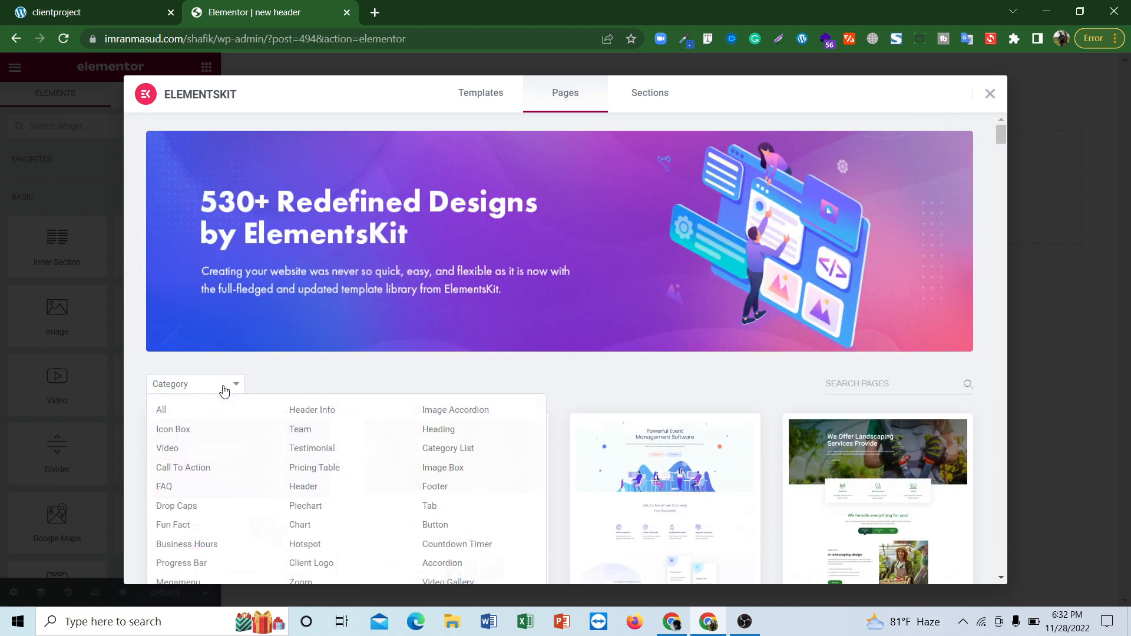
{"action": "scroll", "coordinate": [219, 407], "scroll_direction": "down", "scroll_amount": 1}
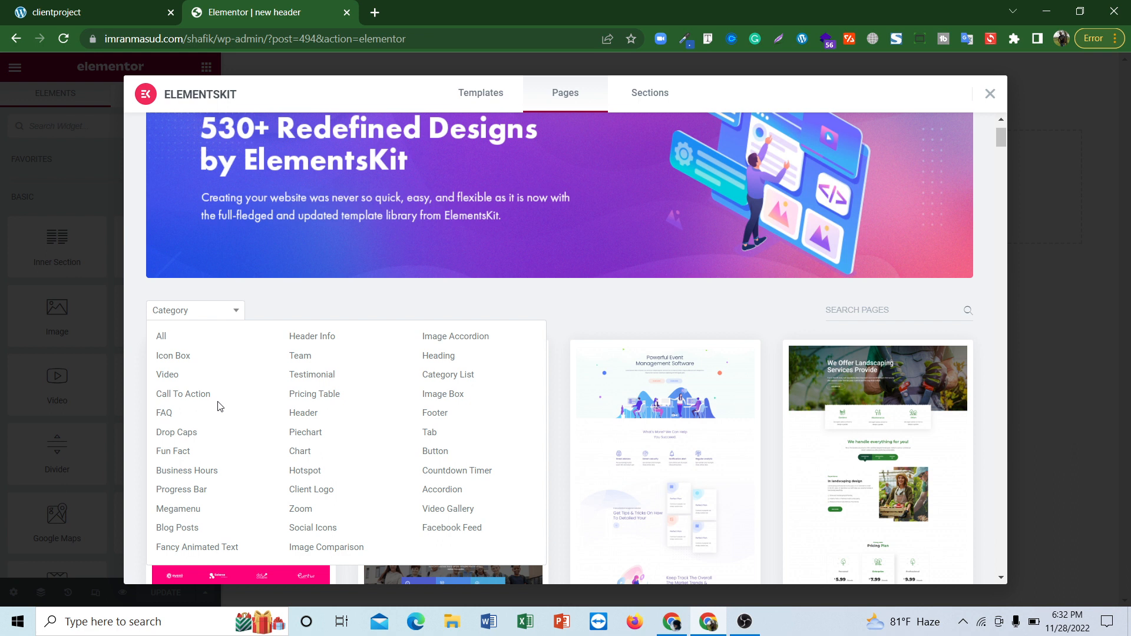
{"action": "scroll", "coordinate": [208, 425], "scroll_direction": "down", "scroll_amount": 1}
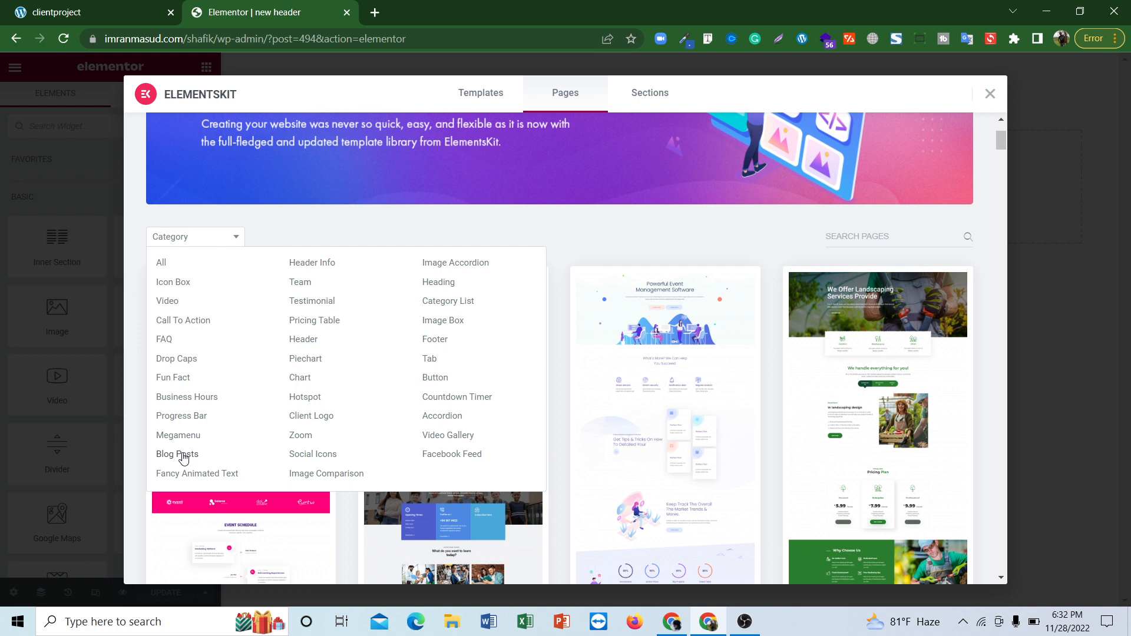
{"action": "scroll", "coordinate": [626, 252], "scroll_direction": "up", "scroll_amount": 2}
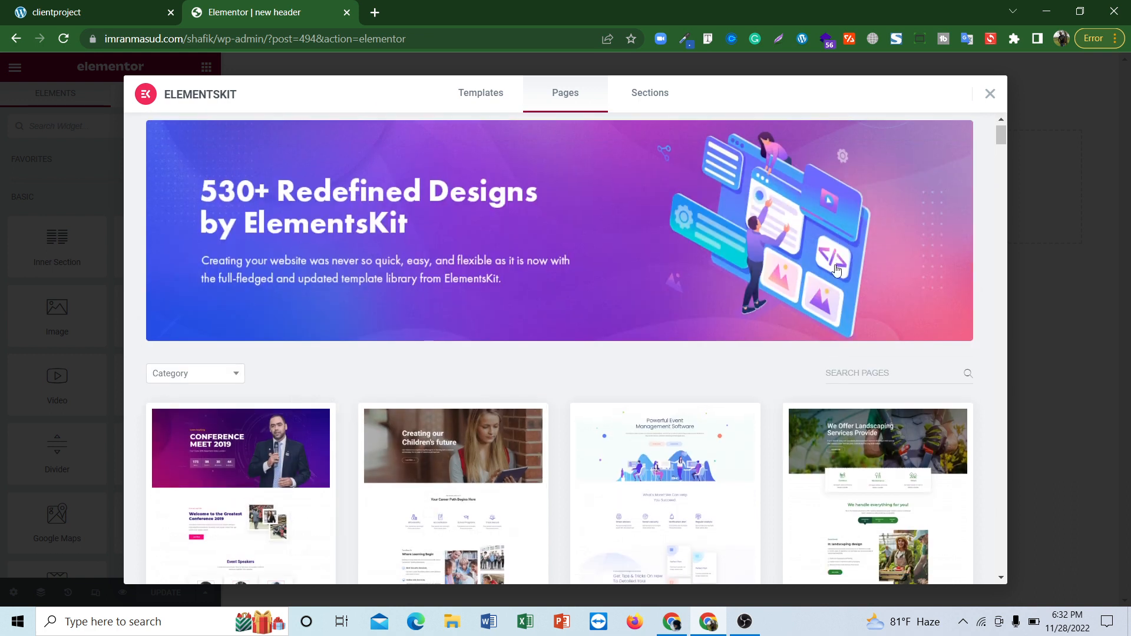
{"action": "scroll", "coordinate": [838, 269], "scroll_direction": "down", "scroll_amount": 4}
{"action": "scroll", "coordinate": [839, 269], "scroll_direction": "up", "scroll_amount": 2}
{"action": "left_click", "coordinate": [989, 94]}
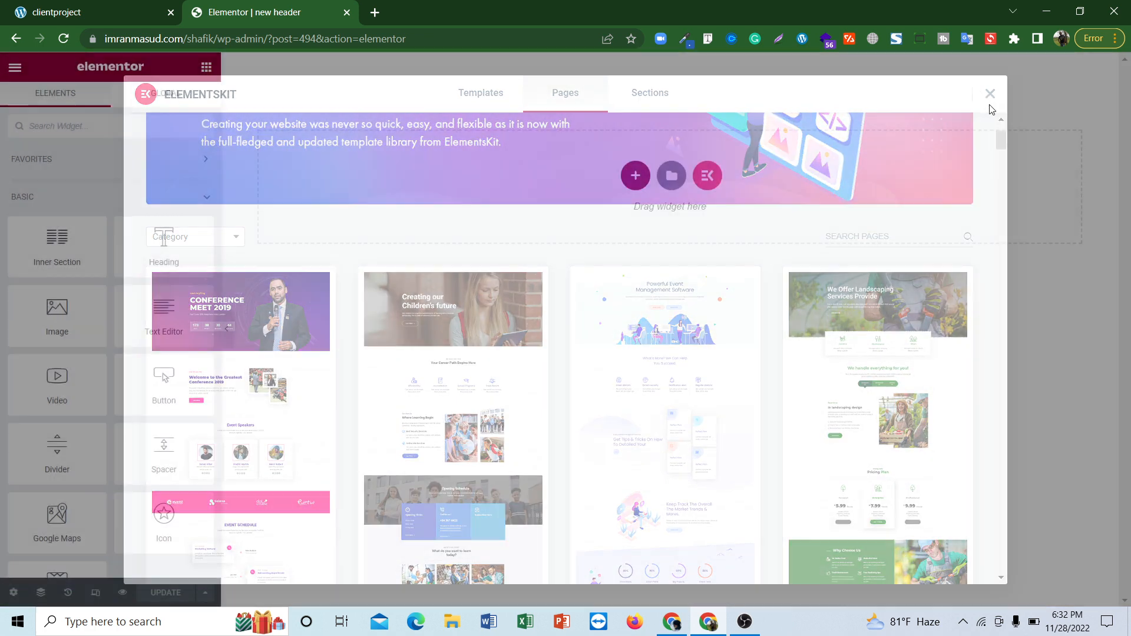
Add a two-column section to the header and duplicate its first column to make three columns
{"action": "left_click", "coordinate": [632, 183]}
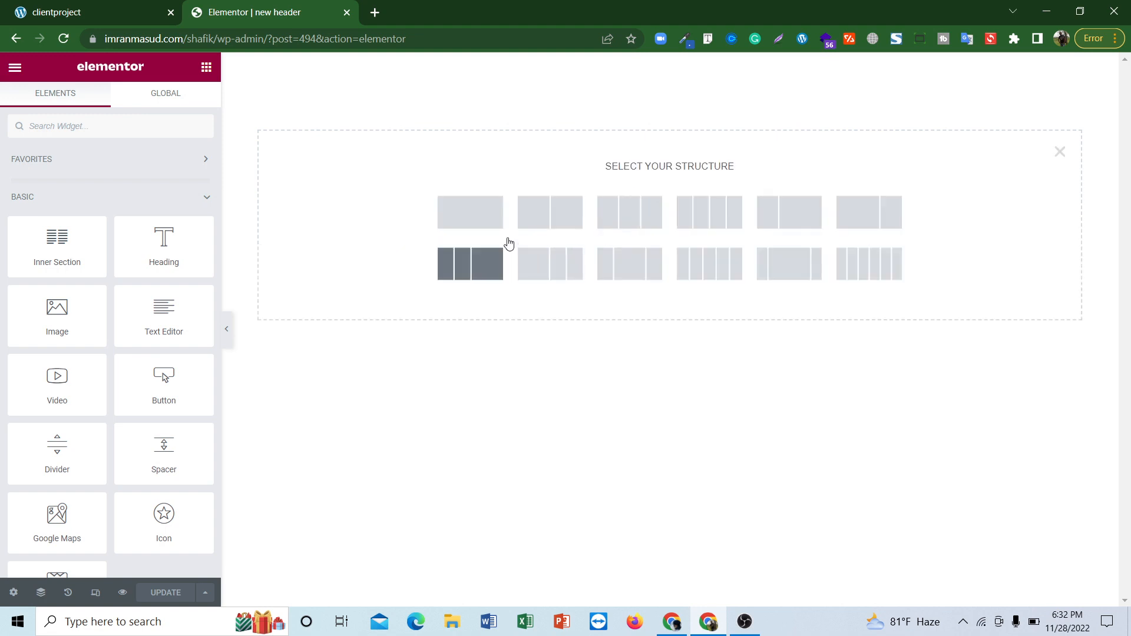
{"action": "left_click", "coordinate": [542, 230]}
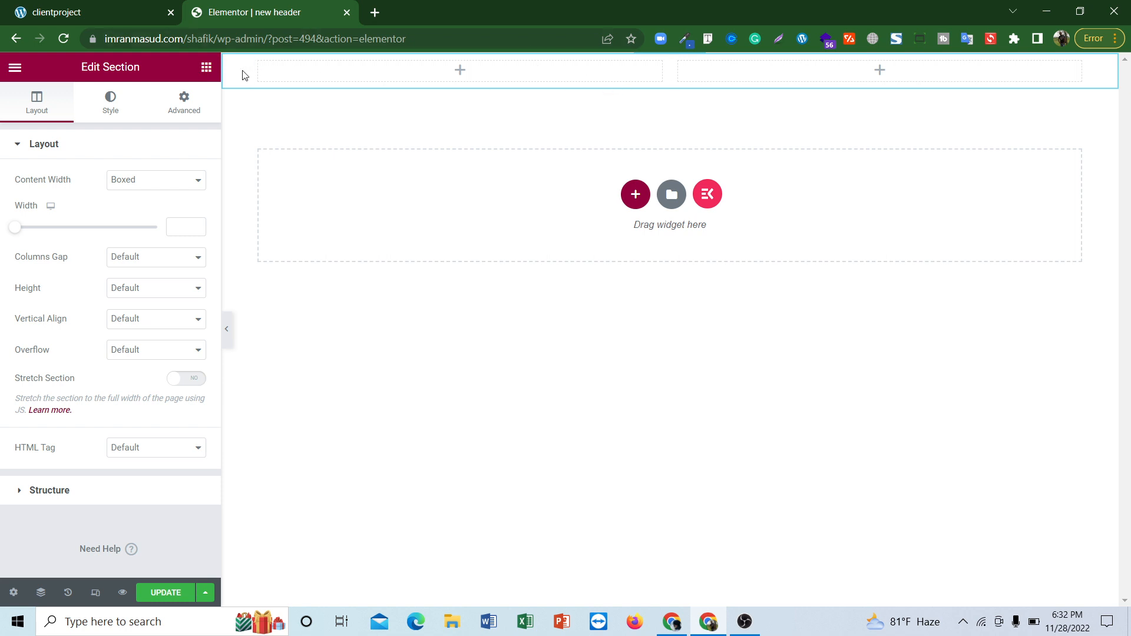
{"action": "right_click", "coordinate": [260, 69]}
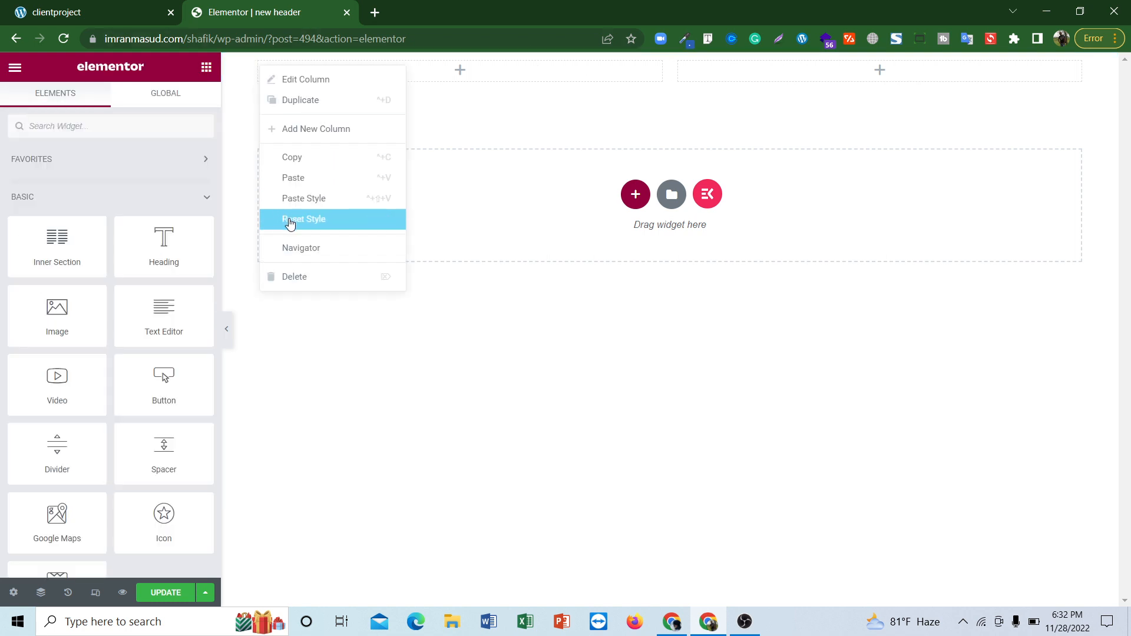
{"action": "left_click", "coordinate": [300, 101]}
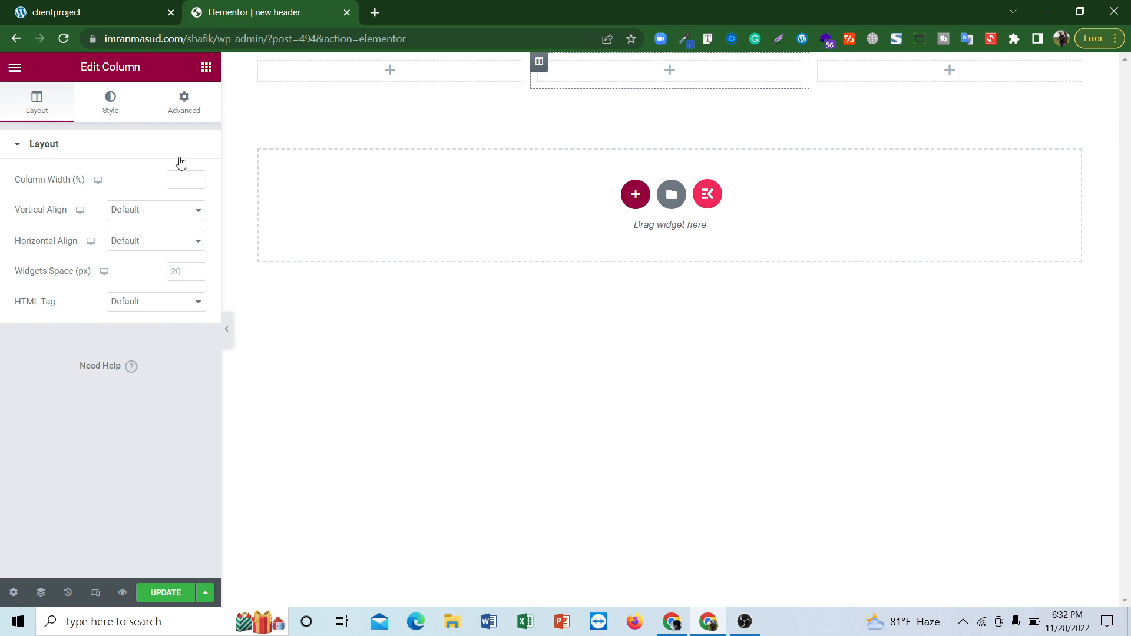
Place an Image widget in the header's first column and open the media library for its image
{"action": "left_click", "coordinate": [206, 66]}
{"action": "left_click_drag", "start_coordinate": [87, 325], "coordinate": [384, 77]}
{"action": "left_click", "coordinate": [129, 216]}
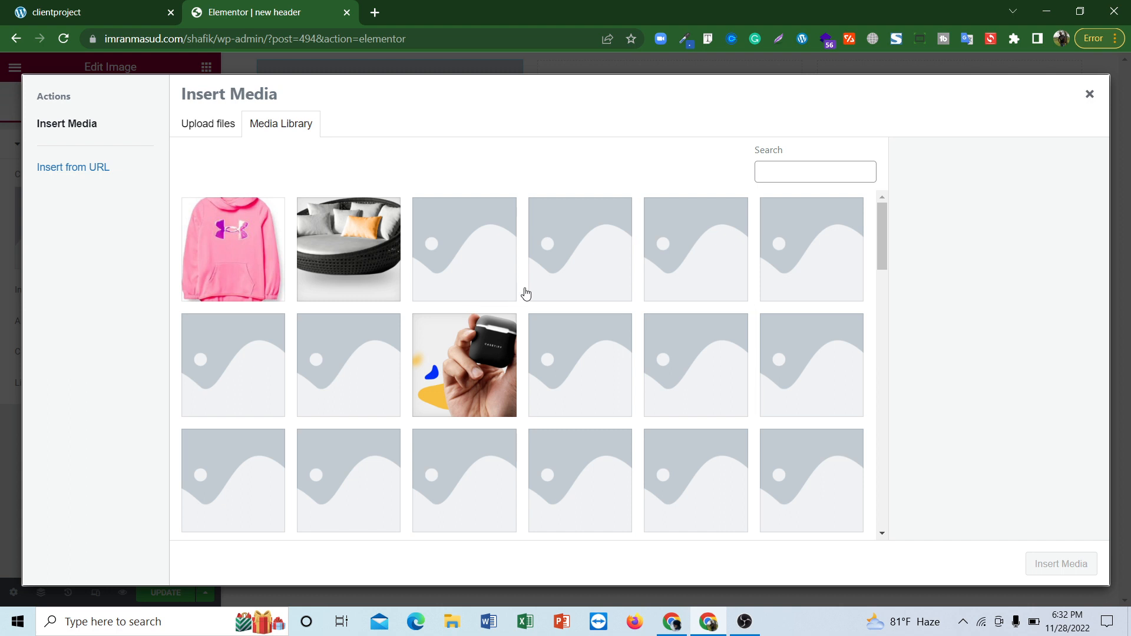
Insert logo-jpm-site-1.jpg from the media library as the header logo and narrow the logo's column
{"action": "scroll", "coordinate": [379, 293], "scroll_direction": "down", "scroll_amount": 3}
{"action": "scroll", "coordinate": [396, 293], "scroll_direction": "up", "scroll_amount": 3}
{"action": "scroll", "coordinate": [353, 291], "scroll_direction": "down", "scroll_amount": 2}
{"action": "scroll", "coordinate": [512, 250], "scroll_direction": "up", "scroll_amount": 2}
{"action": "scroll", "coordinate": [462, 310], "scroll_direction": "down", "scroll_amount": 5}
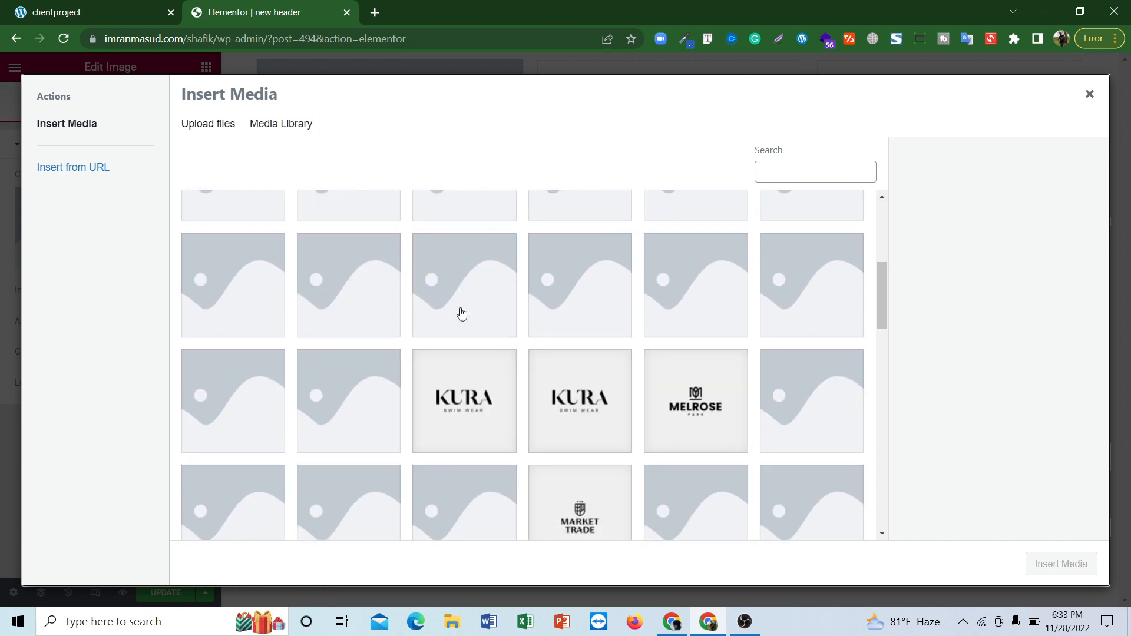
{"action": "scroll", "coordinate": [468, 313], "scroll_direction": "up", "scroll_amount": 5}
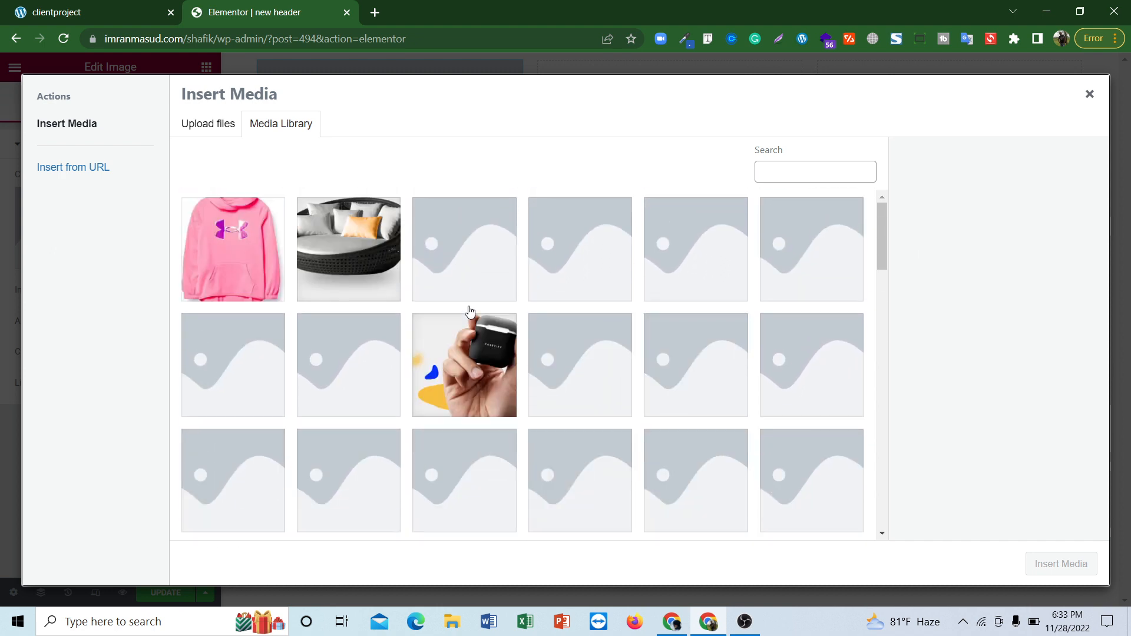
{"action": "scroll", "coordinate": [465, 310], "scroll_direction": "down", "scroll_amount": 8}
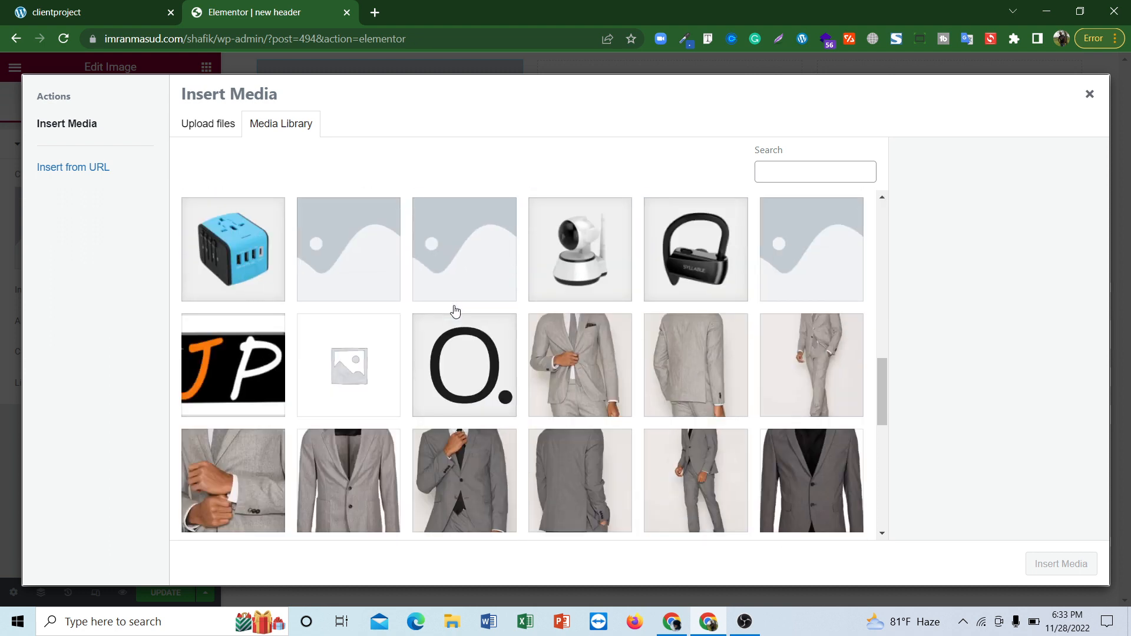
{"action": "scroll", "coordinate": [455, 311], "scroll_direction": "down", "scroll_amount": 5}
{"action": "scroll", "coordinate": [262, 280], "scroll_direction": "up", "scroll_amount": 4}
{"action": "left_click", "coordinate": [261, 280]}
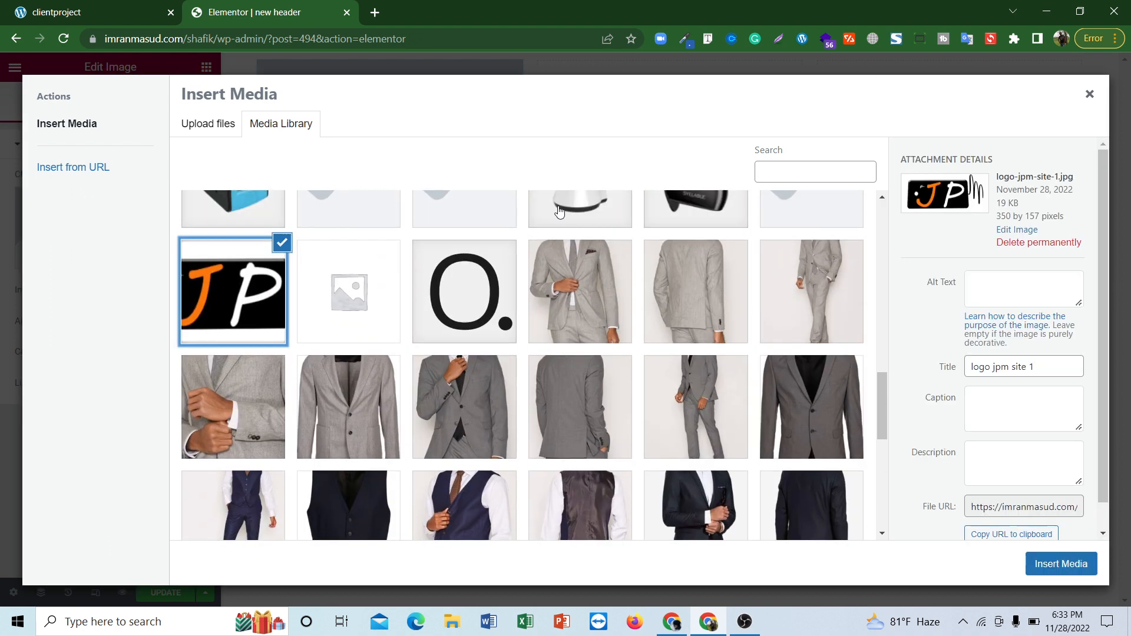
{"action": "left_click", "coordinate": [1049, 567]}
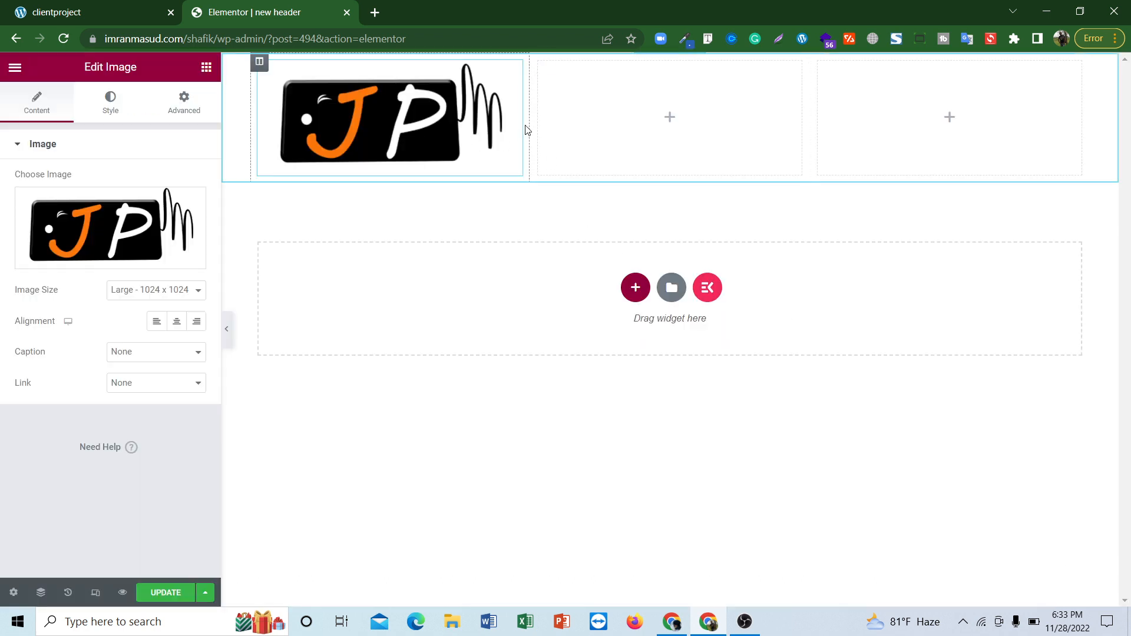
{"action": "left_click_drag", "start_coordinate": [528, 126], "coordinate": [404, 116]}
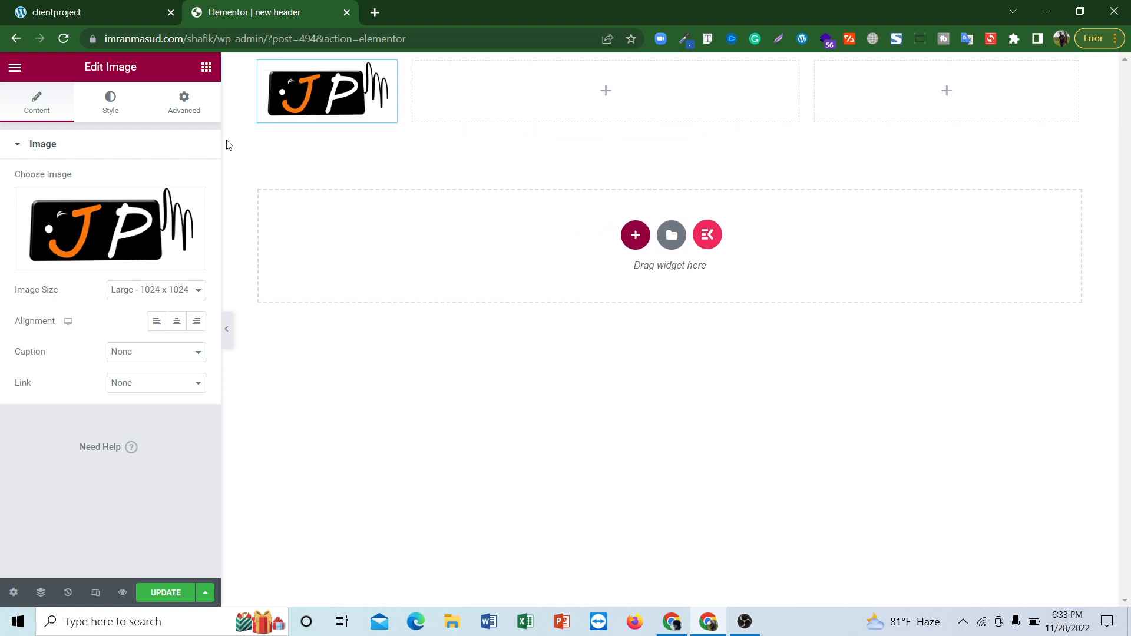
Add an ElementsKit Nav Menu widget to the middle column and assign it the "category" menu
{"action": "left_click", "coordinate": [205, 68]}
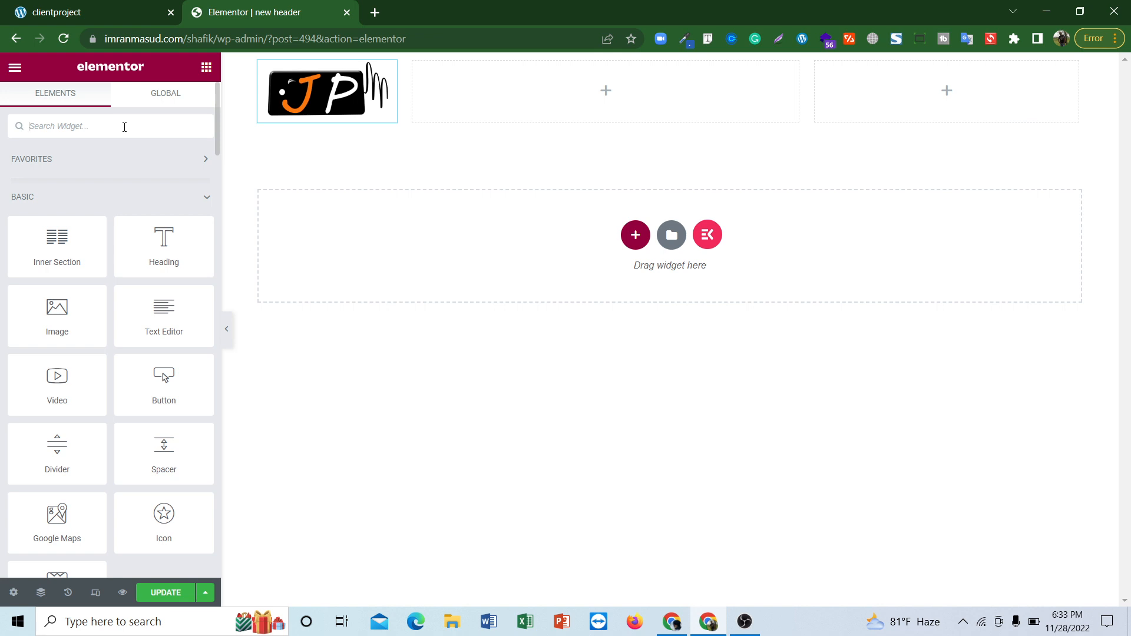
{"action": "type", "text": "nav"}
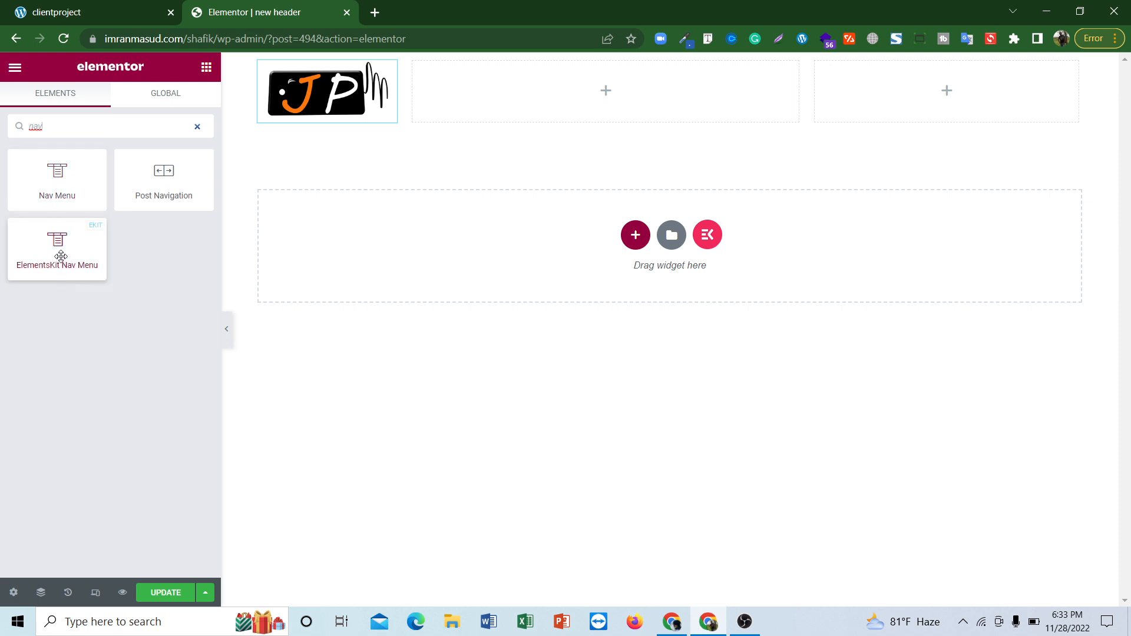
{"action": "left_click_drag", "start_coordinate": [54, 255], "coordinate": [610, 97]}
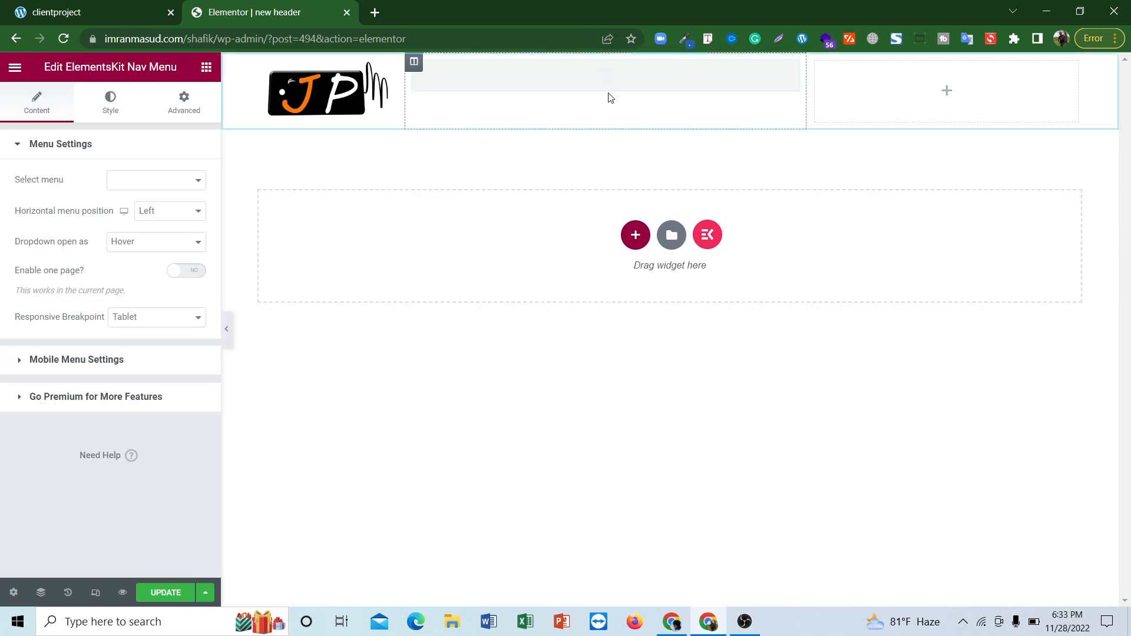
{"action": "left_click", "coordinate": [192, 185]}
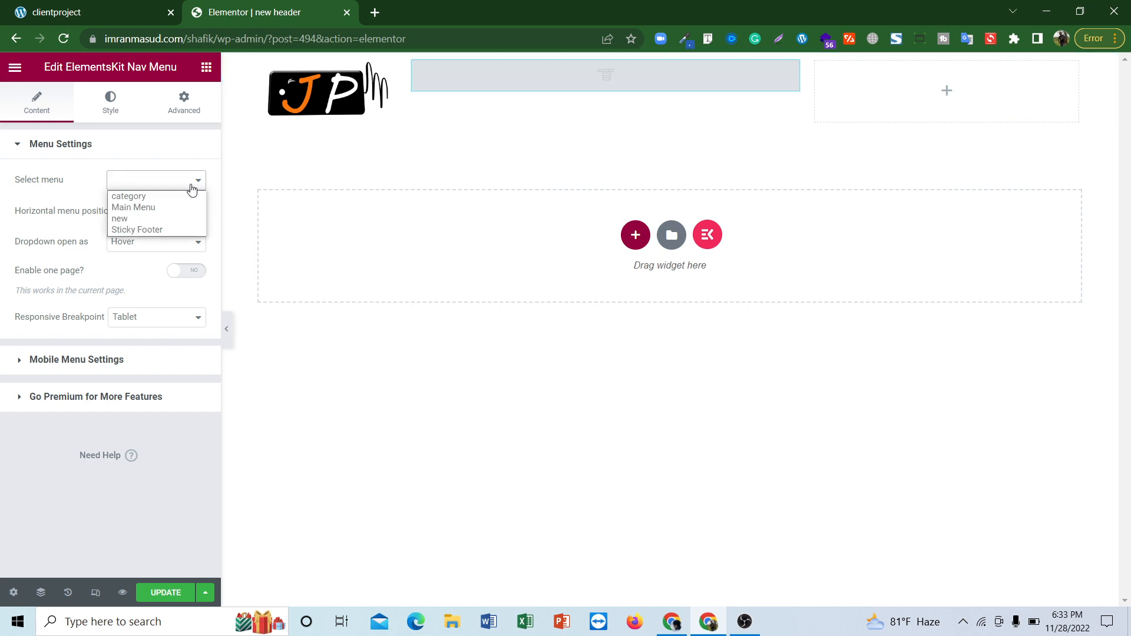
{"action": "left_click", "coordinate": [150, 201]}
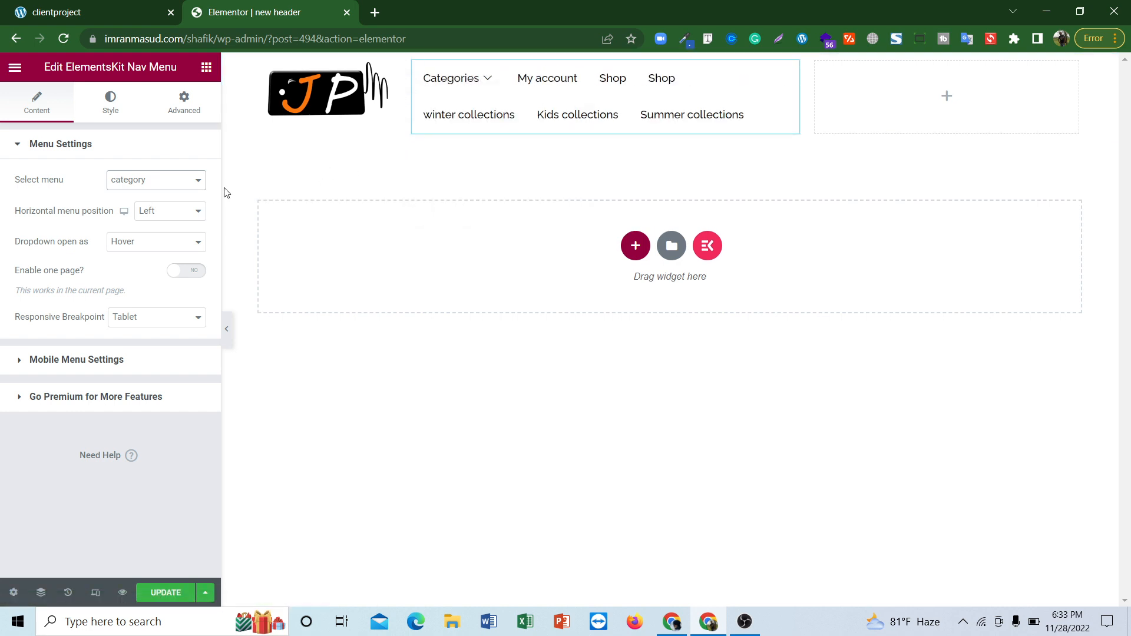
Widen the nav menu's column until all menu items fit on one line, and update the header template
{"action": "left_click", "coordinate": [178, 185]}
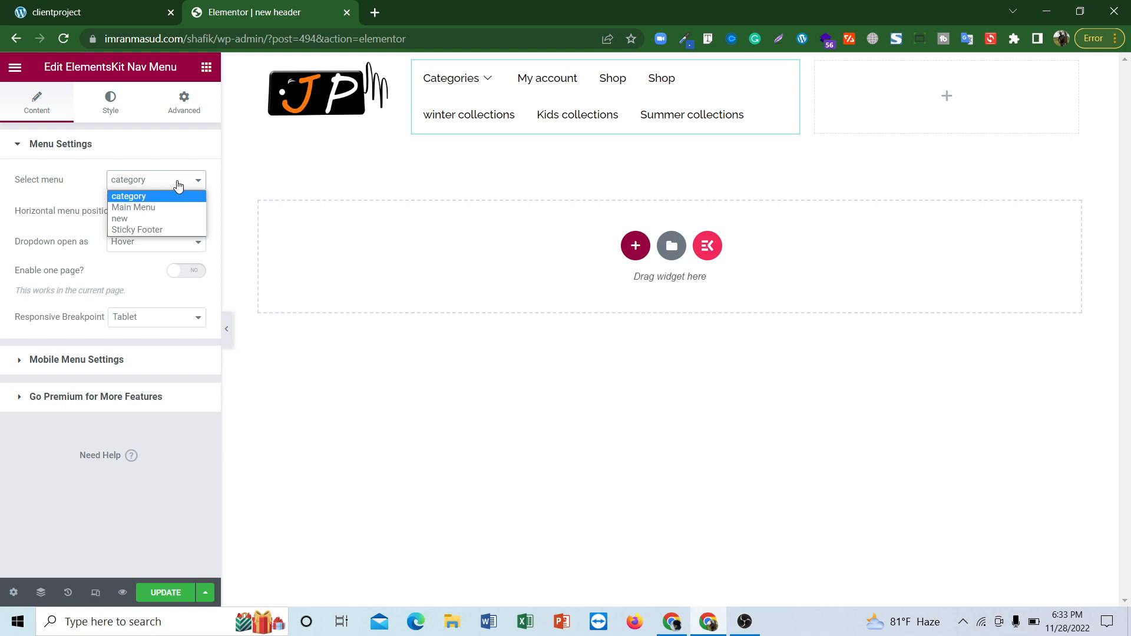
{"action": "left_click", "coordinate": [819, 105]}
{"action": "left_click_drag", "start_coordinate": [819, 105], "coordinate": [1045, 122]}
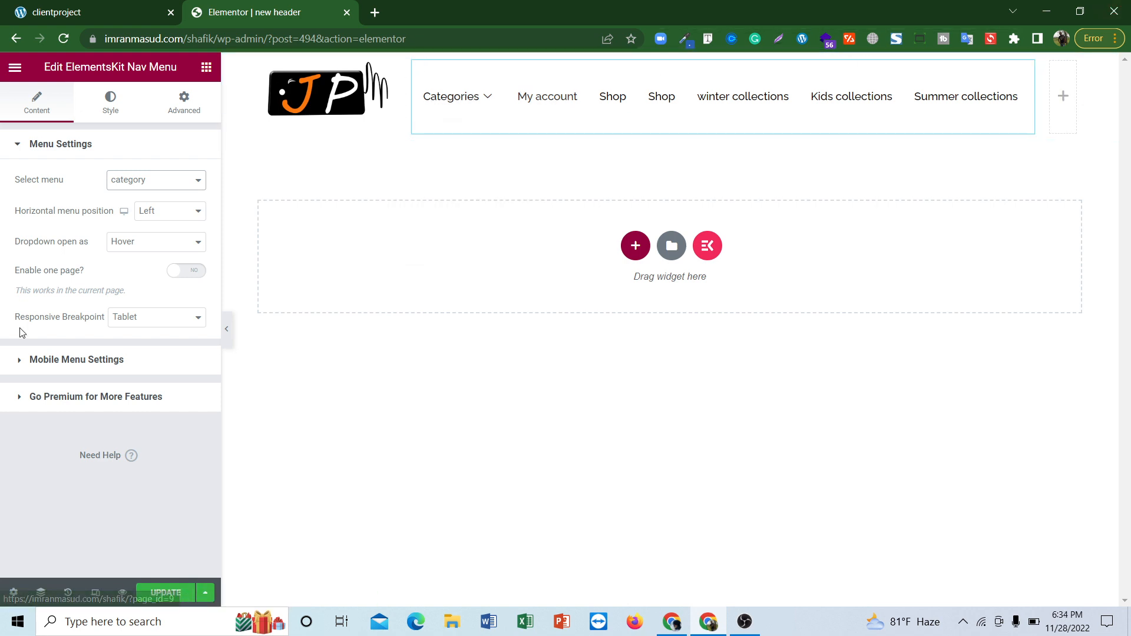
{"action": "left_click", "coordinate": [156, 593]}
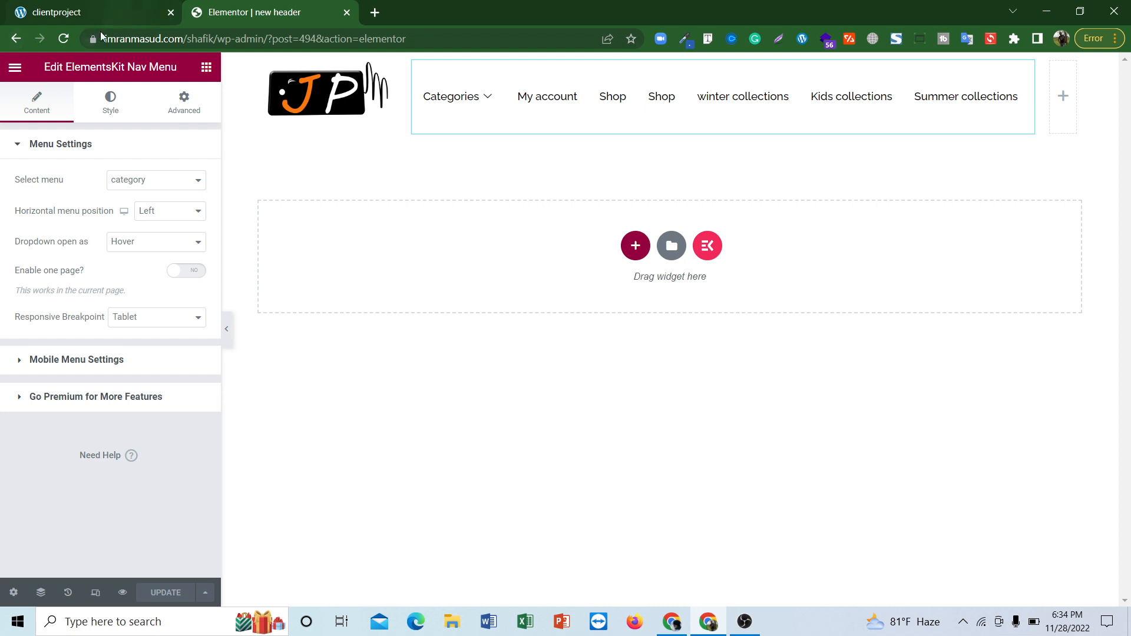
Load the site's home page from its base address to view the new header live
{"action": "left_click_drag", "start_coordinate": [214, 36], "coordinate": [452, 34]}
{"action": "key", "text": "BackSpace"}
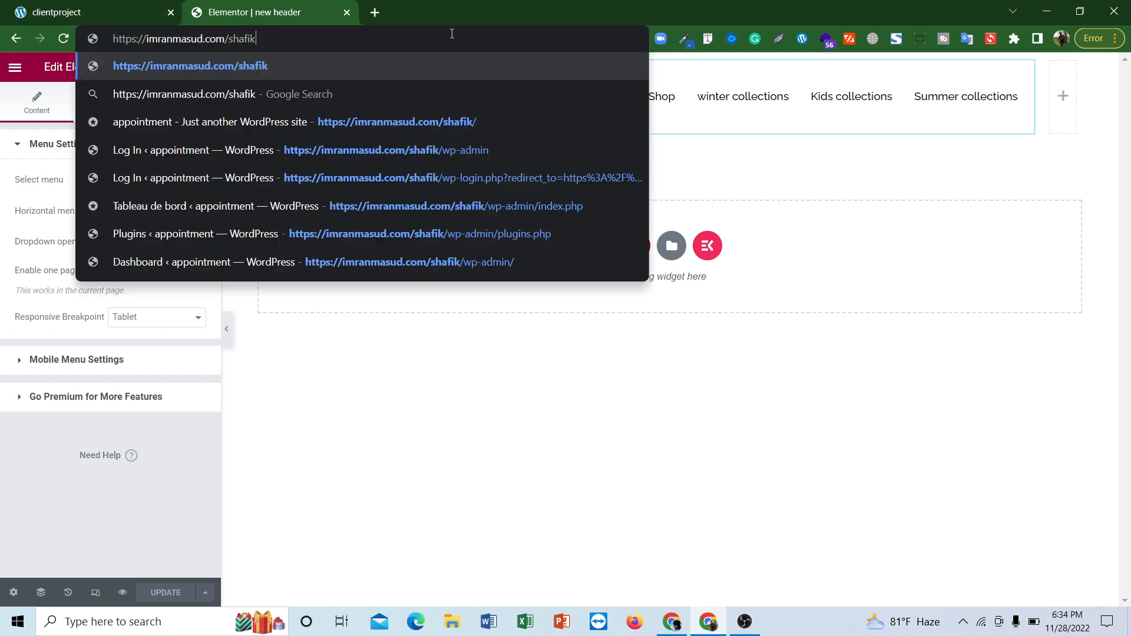
{"action": "key", "text": "Return"}
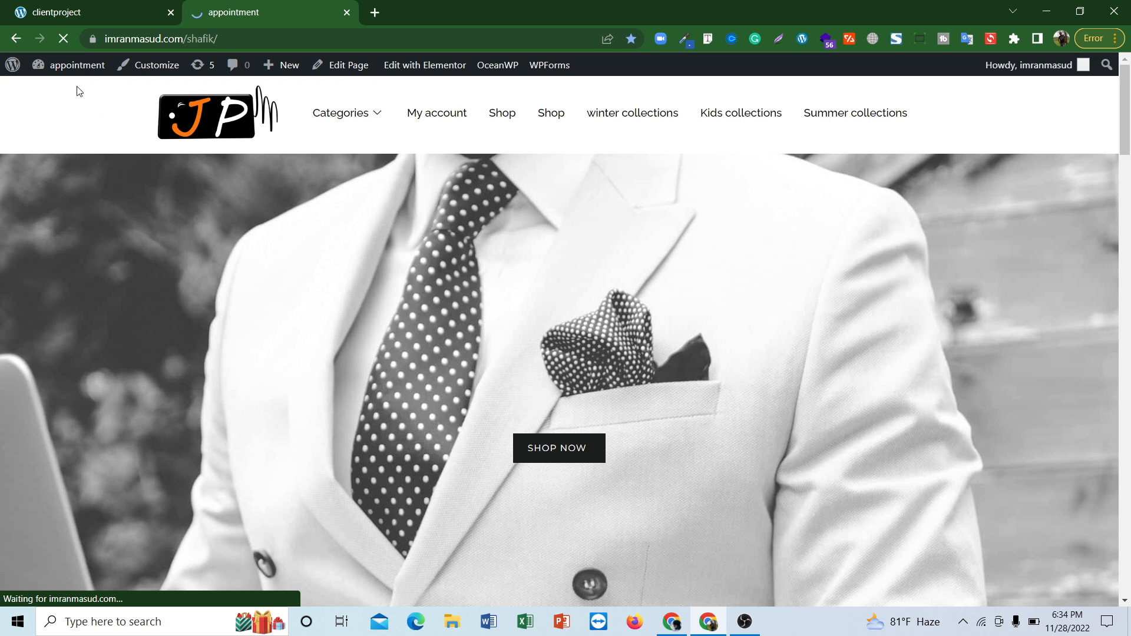
Go to the site's WordPress dashboard and open the Menus management page
{"action": "mouse_move", "coordinate": [73, 66]}
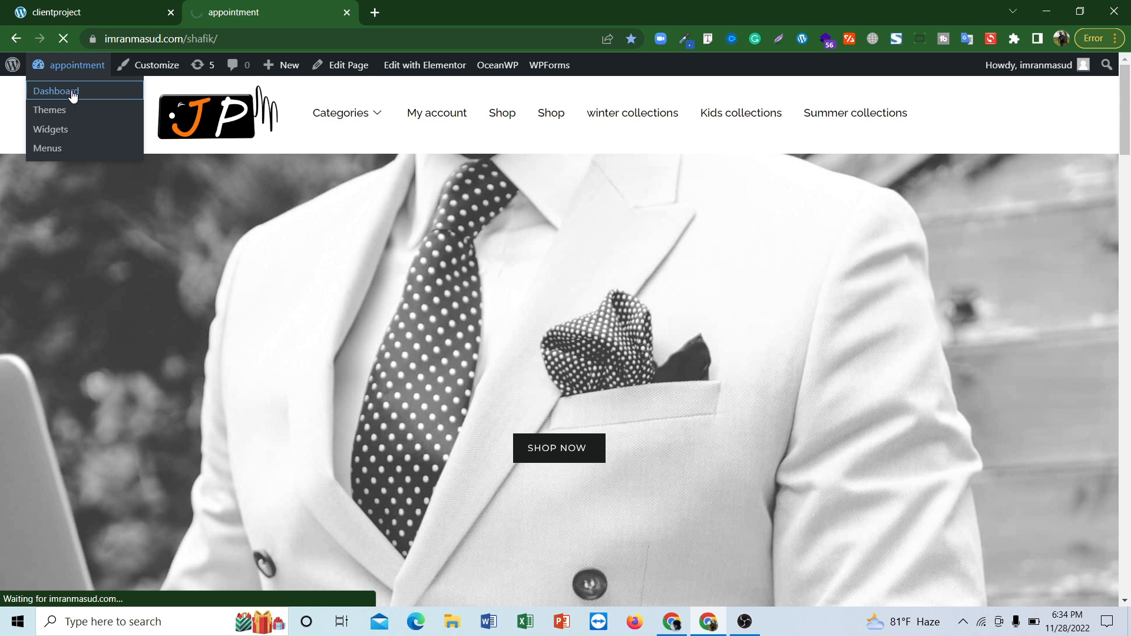
{"action": "scroll", "coordinate": [35, 455], "scroll_direction": "down", "scroll_amount": 4}
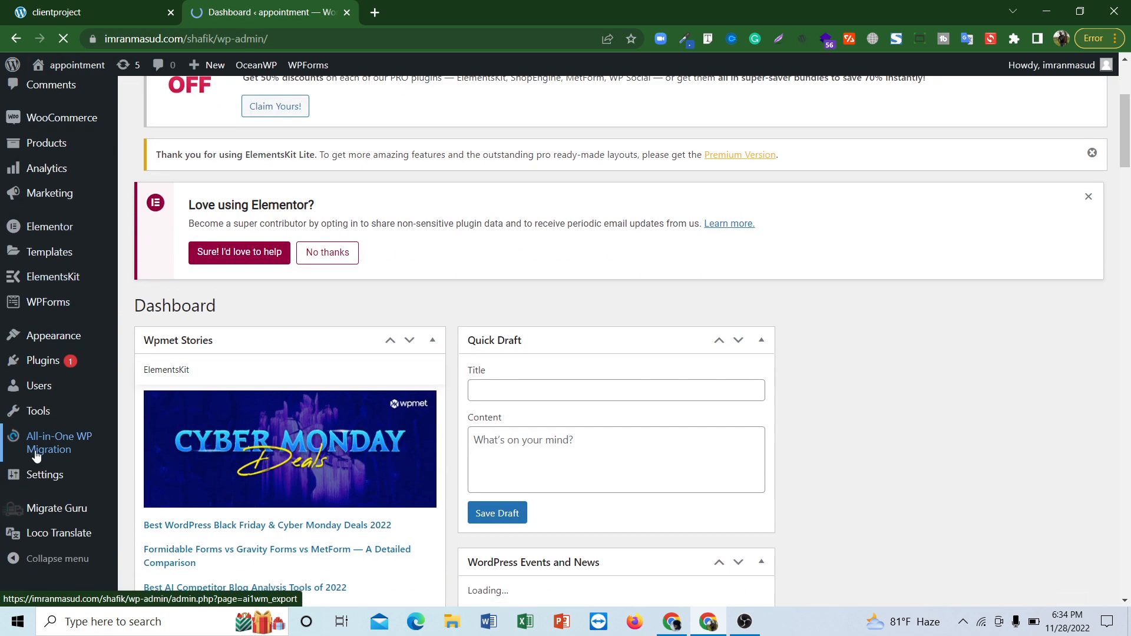
{"action": "scroll", "coordinate": [36, 378], "scroll_direction": "down", "scroll_amount": 4}
{"action": "mouse_move", "coordinate": [45, 369]}
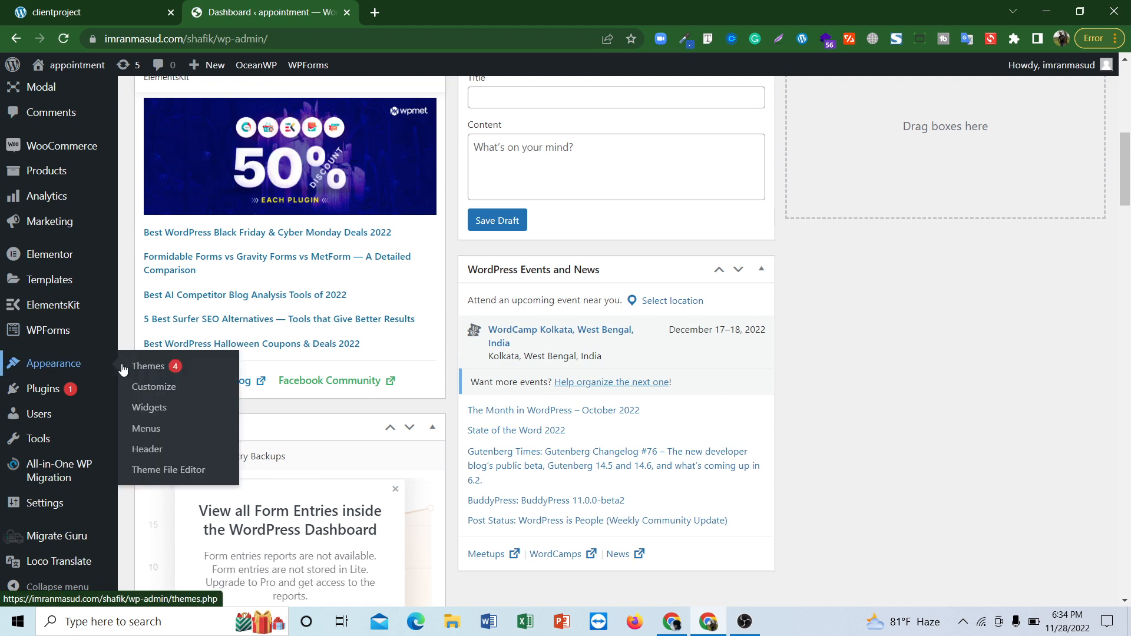
{"action": "left_click", "coordinate": [146, 430]}
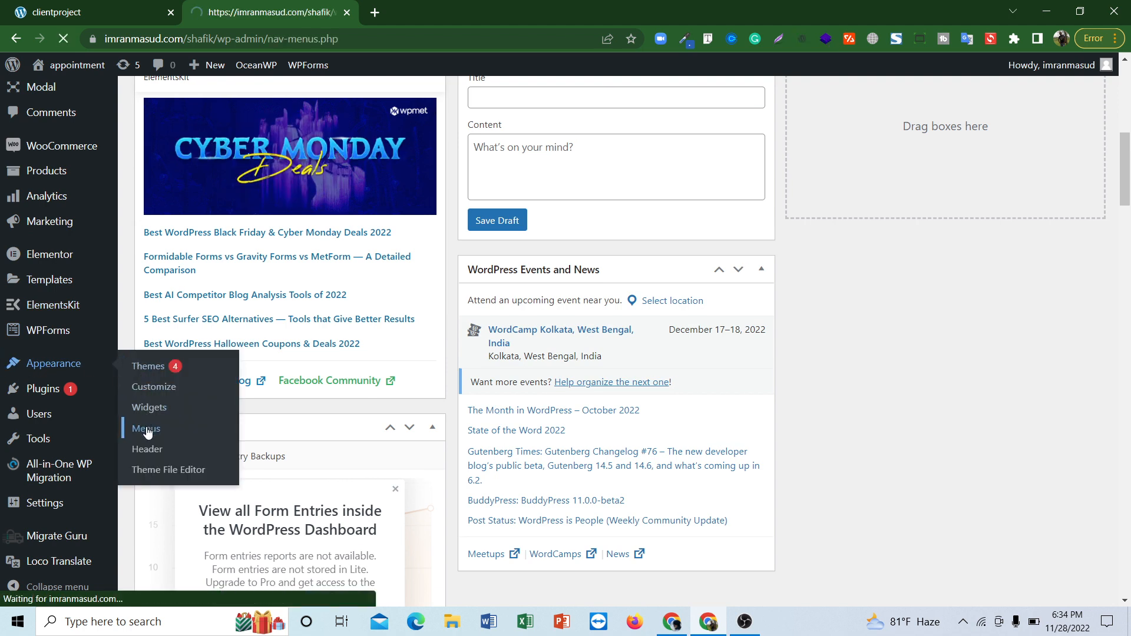
Choose the "category" menu as the menu to edit and load its structure
{"action": "scroll", "coordinate": [254, 394], "scroll_direction": "down", "scroll_amount": 5}
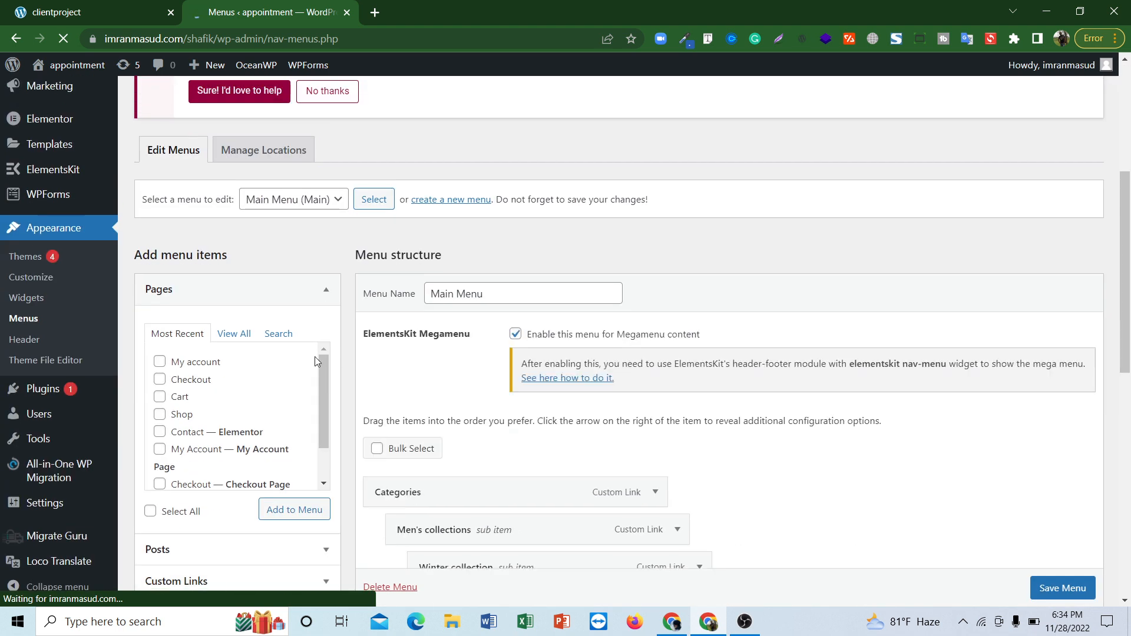
{"action": "scroll", "coordinate": [426, 308], "scroll_direction": "down", "scroll_amount": 2}
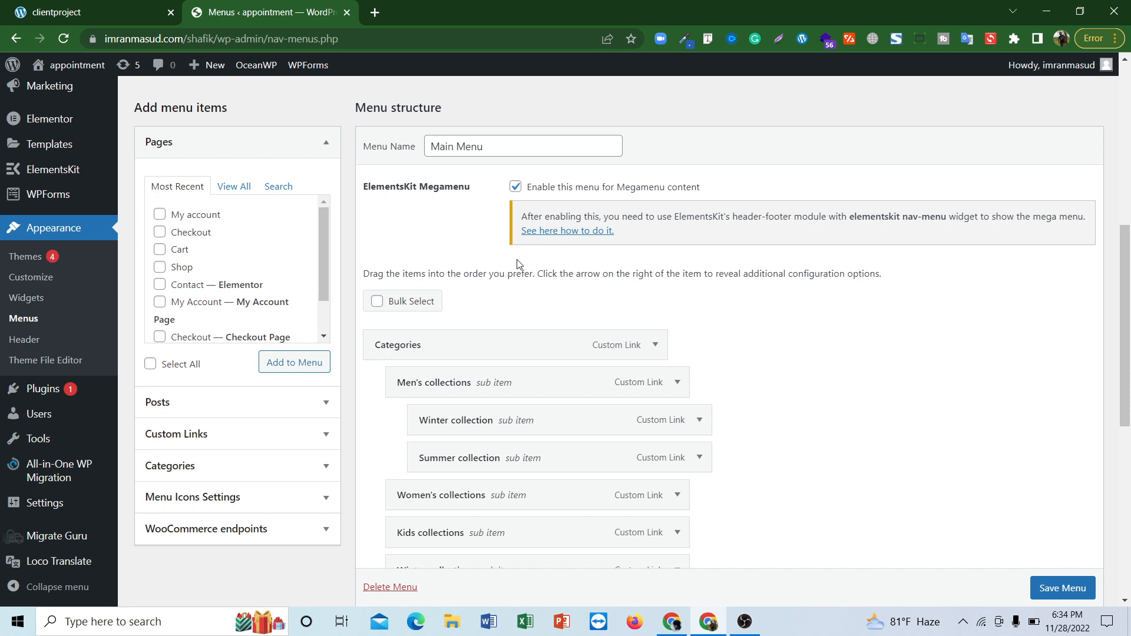
{"action": "scroll", "coordinate": [439, 278], "scroll_direction": "up", "scroll_amount": 8}
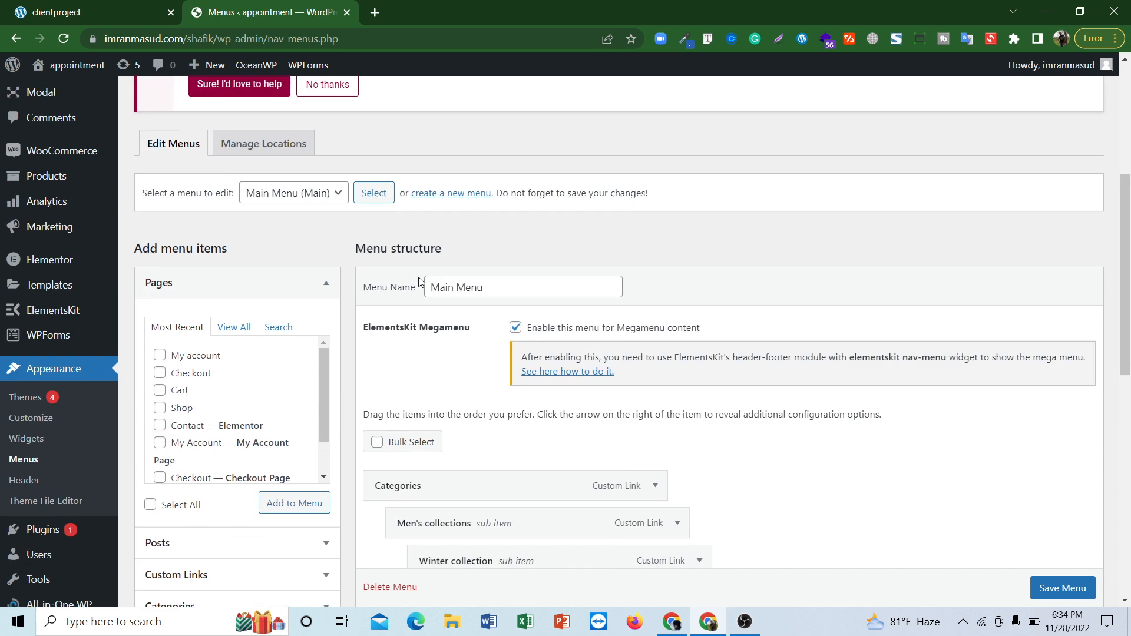
{"action": "scroll", "coordinate": [304, 327], "scroll_direction": "down", "scroll_amount": 4}
{"action": "left_click", "coordinate": [327, 274]}
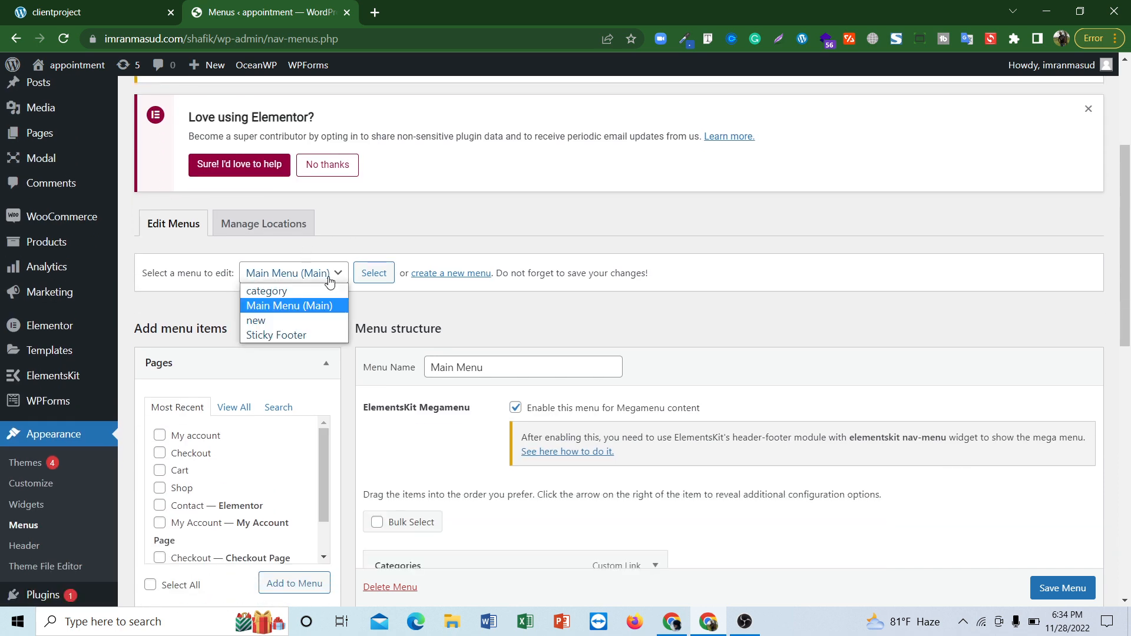
{"action": "left_click", "coordinate": [275, 291]}
{"action": "left_click", "coordinate": [367, 274]}
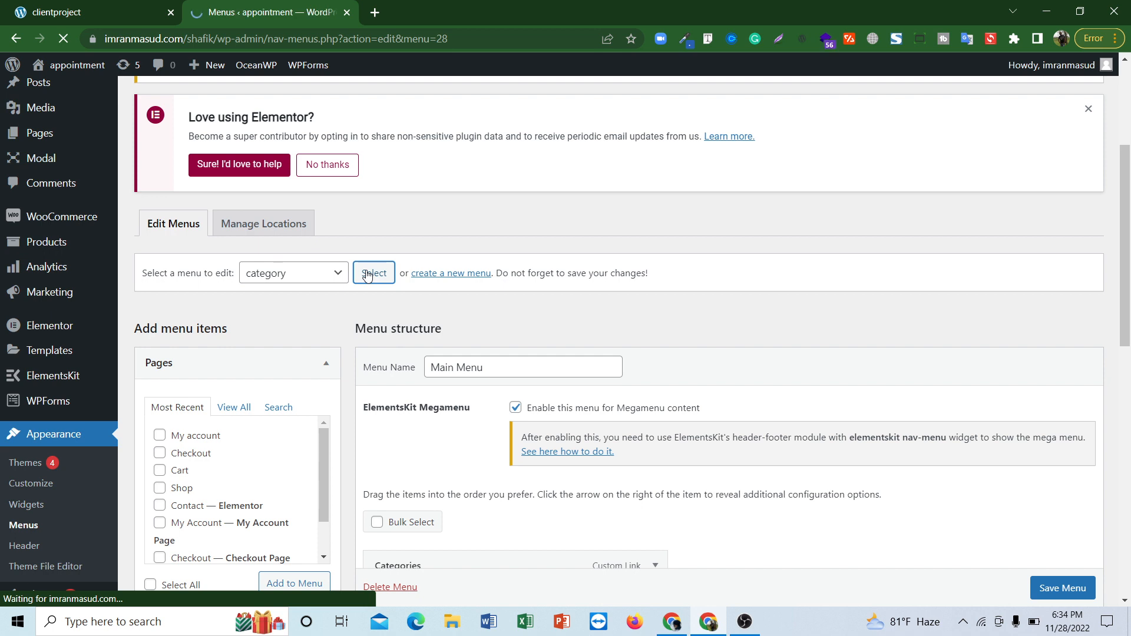
Enable ElementsKit Megamenu content for the "category" menu and save the menu
{"action": "scroll", "coordinate": [411, 302], "scroll_direction": "down", "scroll_amount": 6}
{"action": "scroll", "coordinate": [412, 302], "scroll_direction": "down", "scroll_amount": 1}
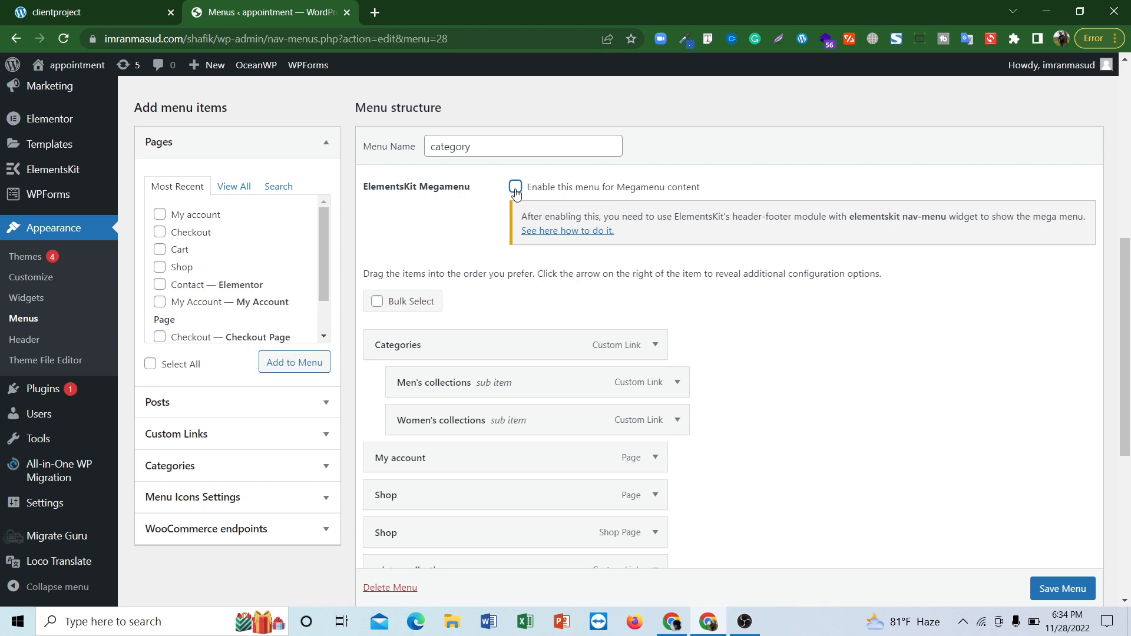
{"action": "scroll", "coordinate": [651, 311], "scroll_direction": "down", "scroll_amount": 4}
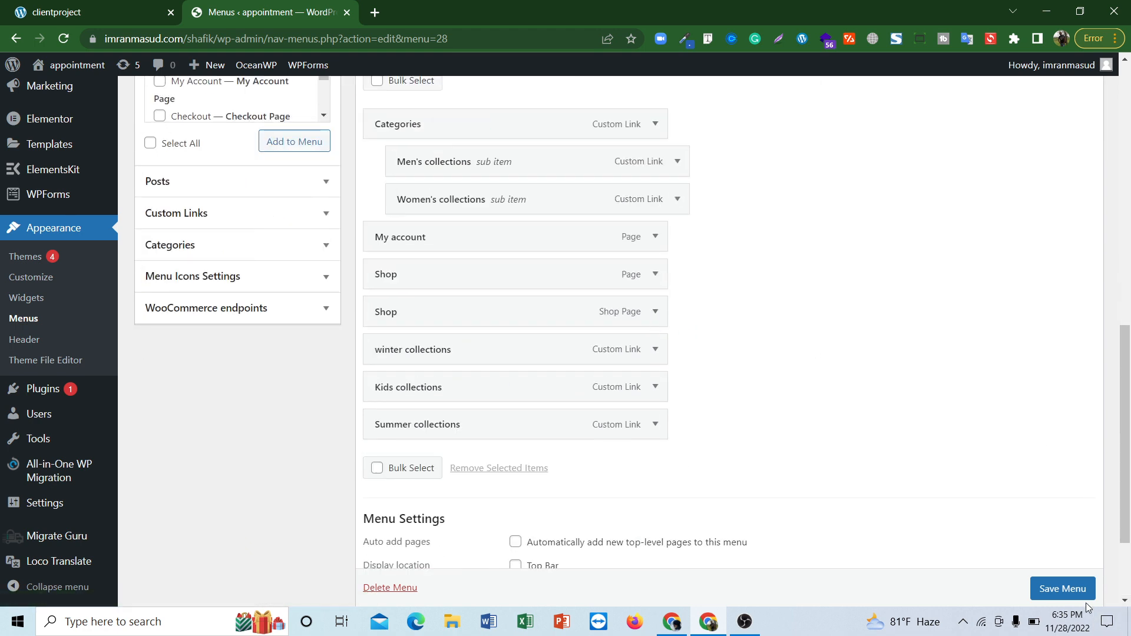
{"action": "scroll", "coordinate": [1071, 587], "scroll_direction": "down", "scroll_amount": 1}
{"action": "left_click", "coordinate": [1064, 588]}
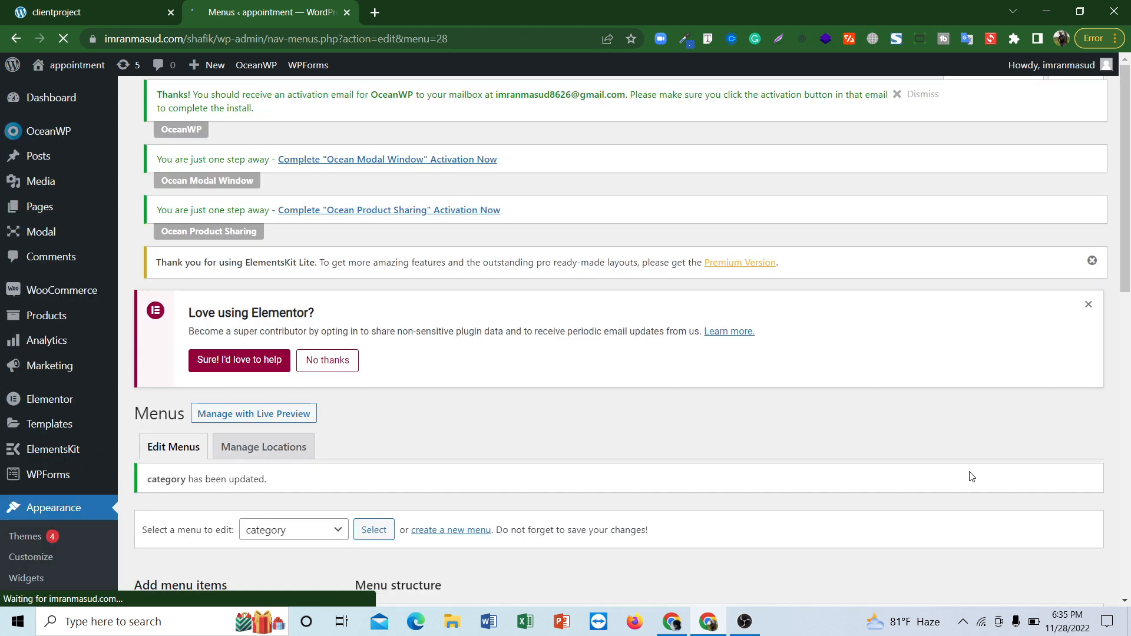
Open the mega menu settings of the first Shop item, the Page type, enable its megamenu, and save the setting
{"action": "scroll", "coordinate": [708, 492], "scroll_direction": "down", "scroll_amount": 6}
{"action": "scroll", "coordinate": [472, 424], "scroll_direction": "down", "scroll_amount": 2}
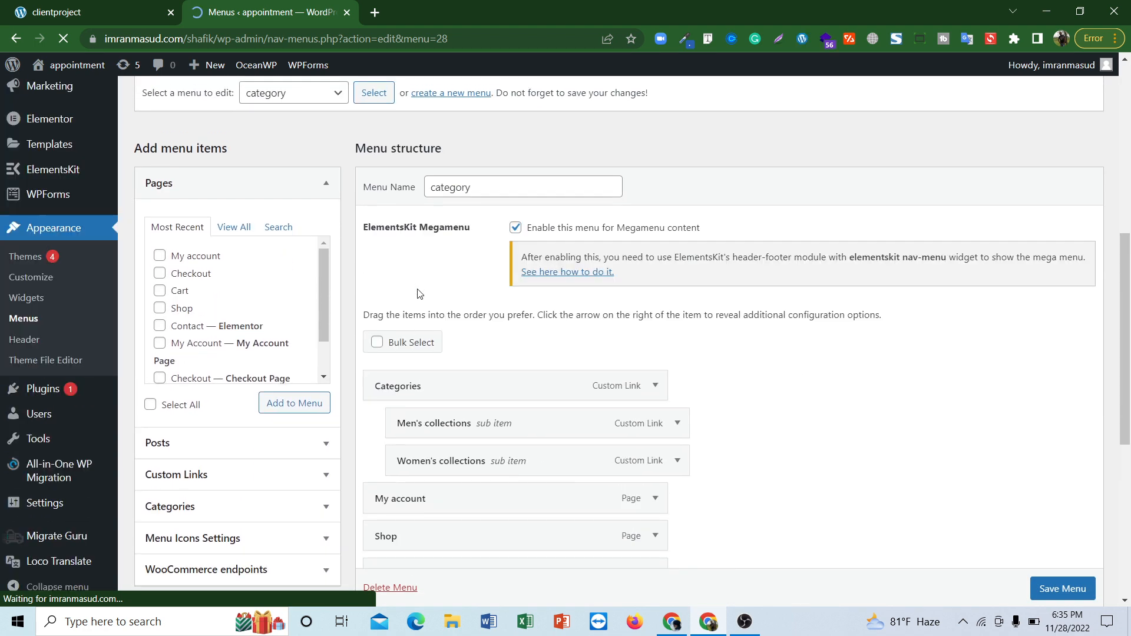
{"action": "scroll", "coordinate": [443, 342], "scroll_direction": "down", "scroll_amount": 1}
{"action": "mouse_move", "coordinate": [452, 316]}
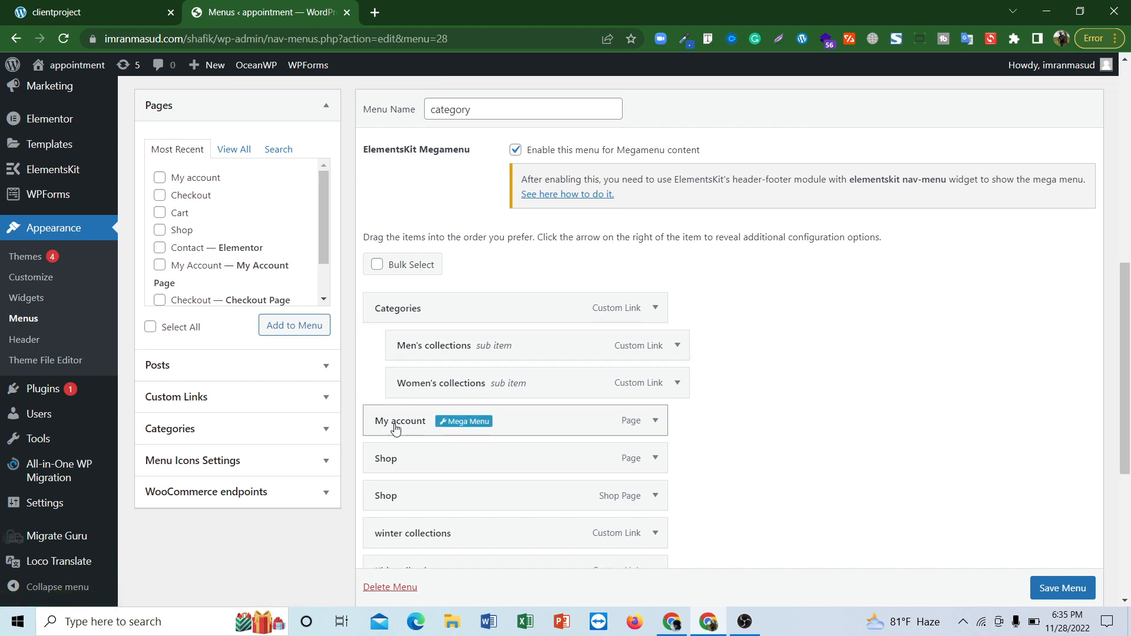
{"action": "scroll", "coordinate": [395, 428], "scroll_direction": "down", "scroll_amount": 1}
{"action": "mouse_move", "coordinate": [436, 246]}
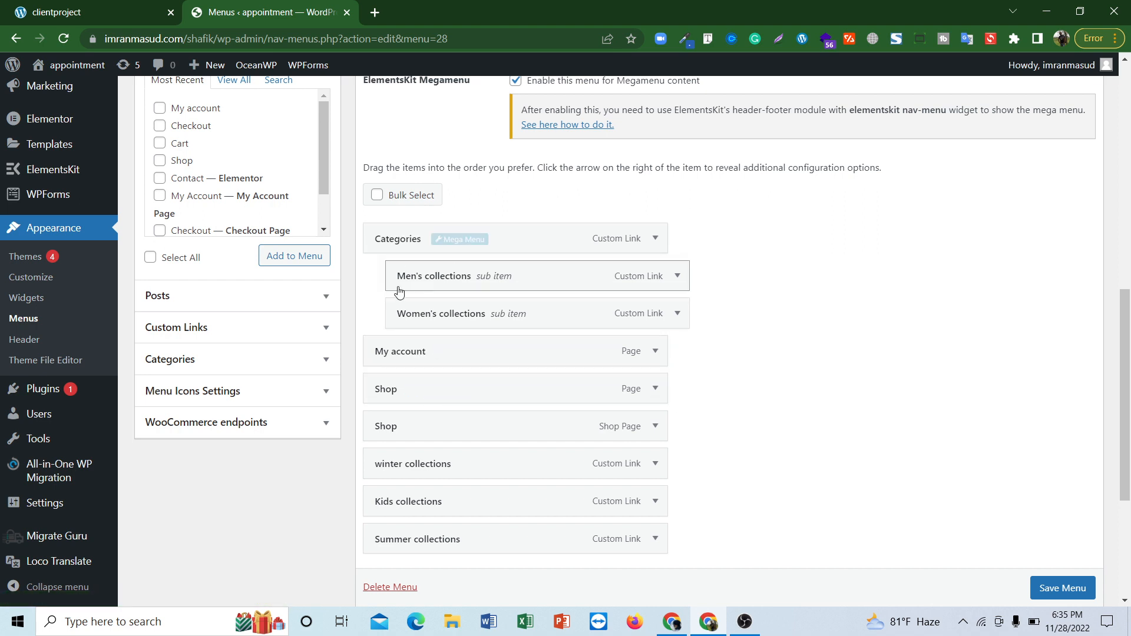
{"action": "left_click", "coordinate": [413, 392]}
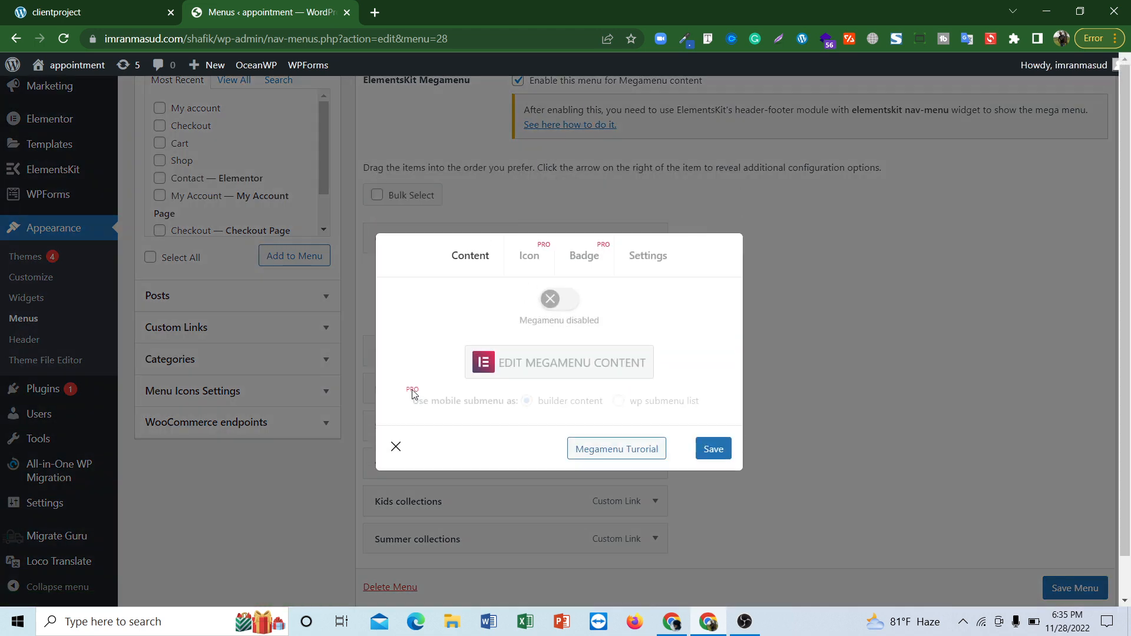
{"action": "left_click", "coordinate": [548, 304]}
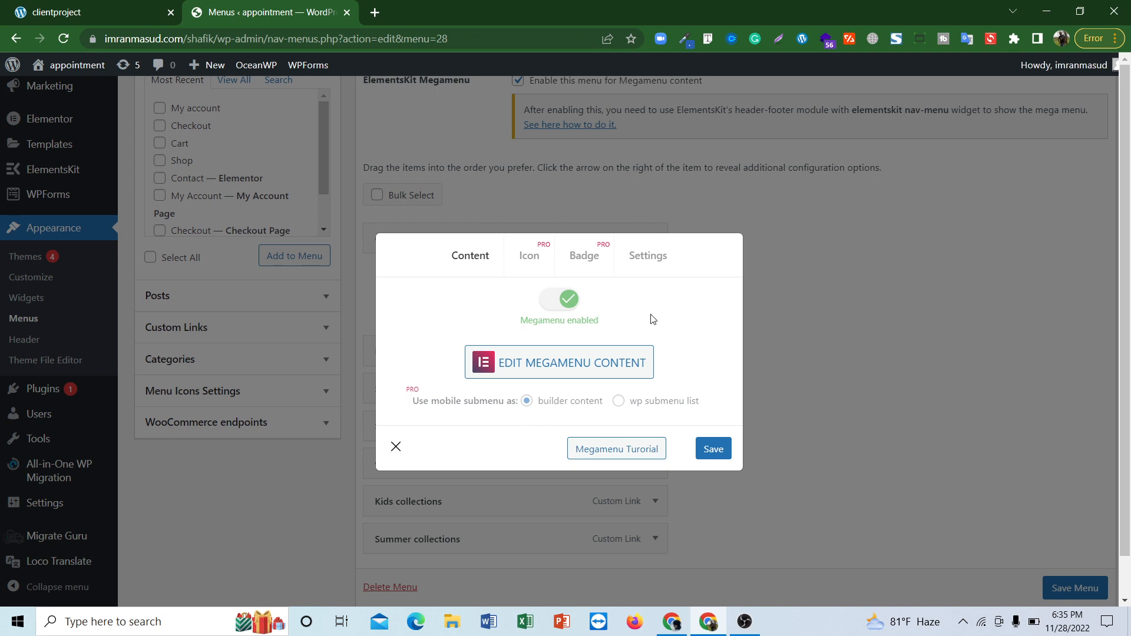
{"action": "left_click", "coordinate": [710, 454]}
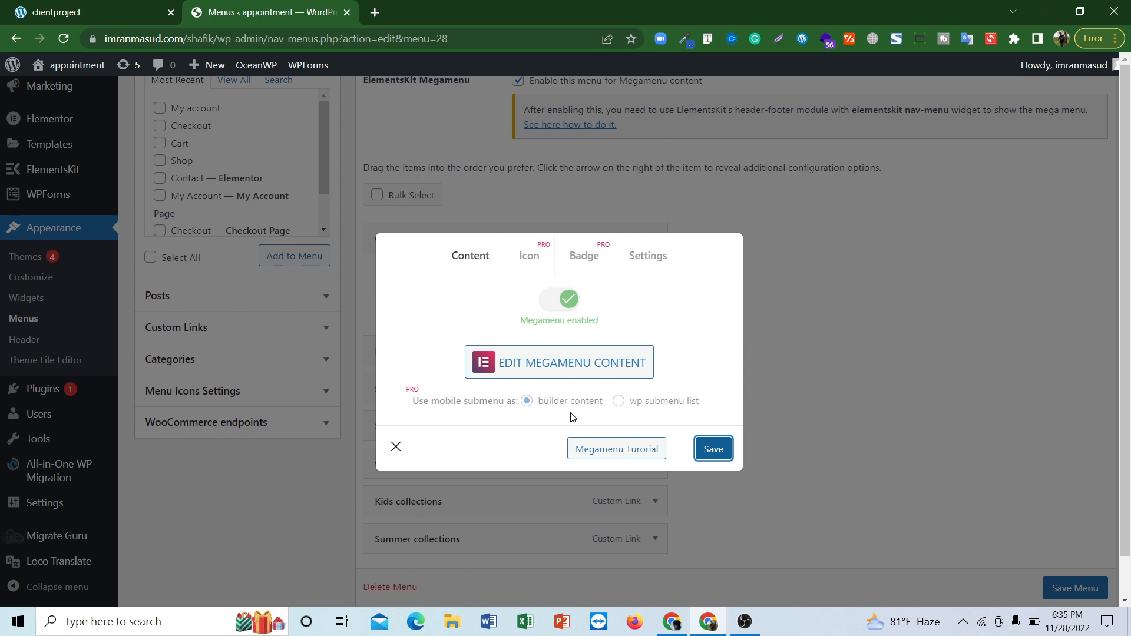
Open the Shop item's megamenu content in the editor and insert the "Mega Menu – Womens Fashion" section from the ElementsKit library's Megamenu category
{"action": "left_click", "coordinate": [543, 370]}
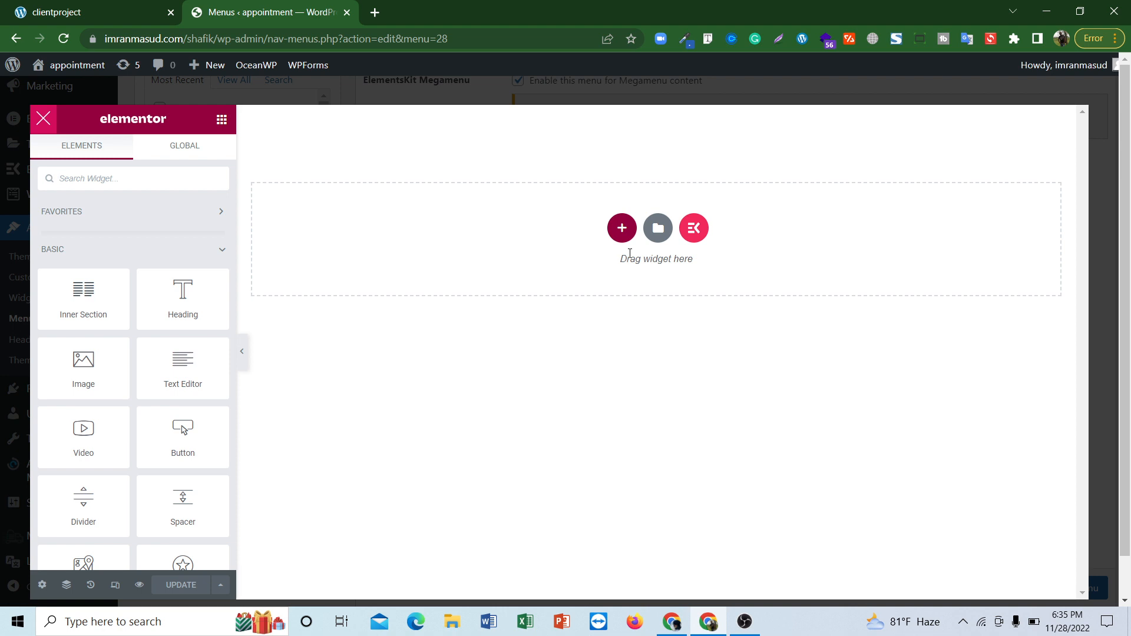
{"action": "left_click", "coordinate": [701, 229]}
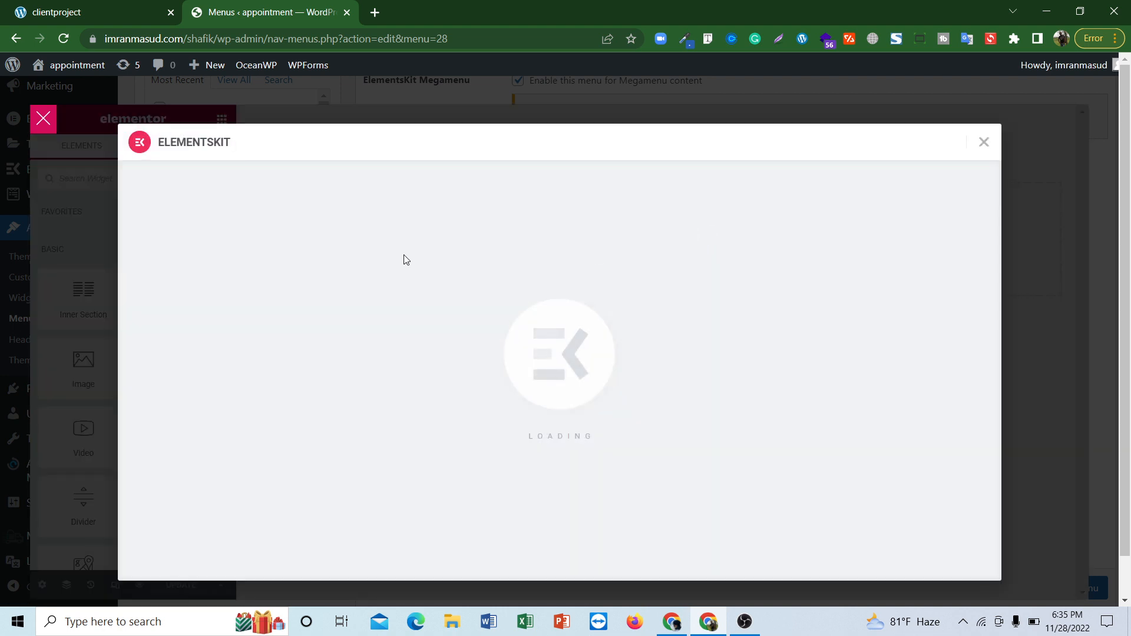
{"action": "scroll", "coordinate": [377, 307], "scroll_direction": "down", "scroll_amount": 3}
{"action": "scroll", "coordinate": [189, 293], "scroll_direction": "up", "scroll_amount": 1}
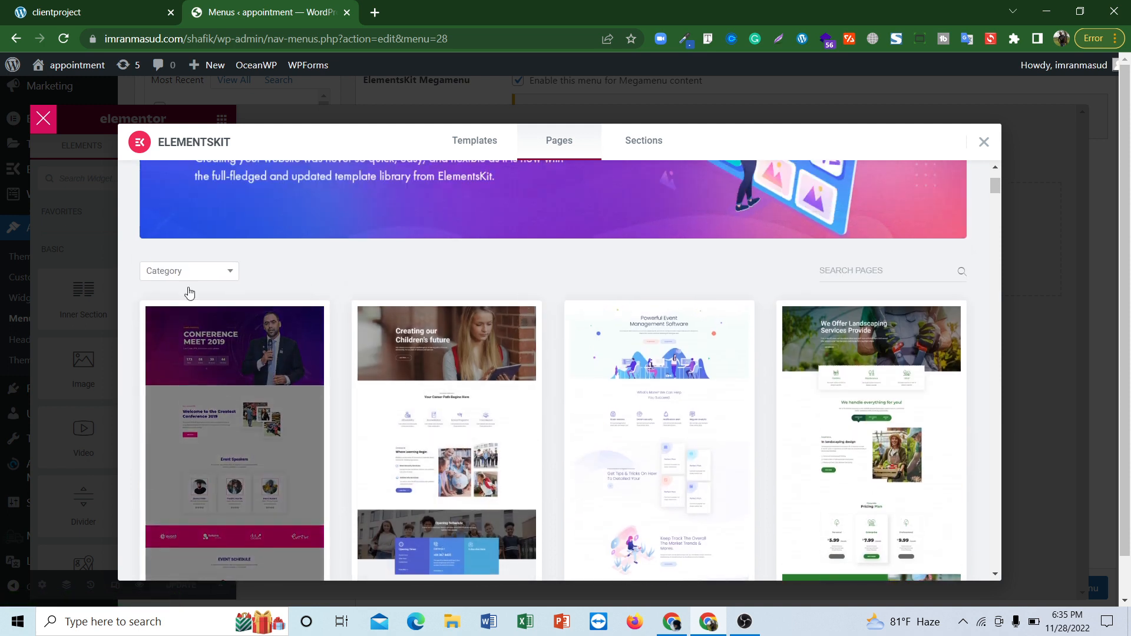
{"action": "scroll", "coordinate": [192, 301], "scroll_direction": "up", "scroll_amount": 3}
{"action": "mouse_move", "coordinate": [214, 436]}
{"action": "scroll", "coordinate": [208, 354], "scroll_direction": "down", "scroll_amount": 4}
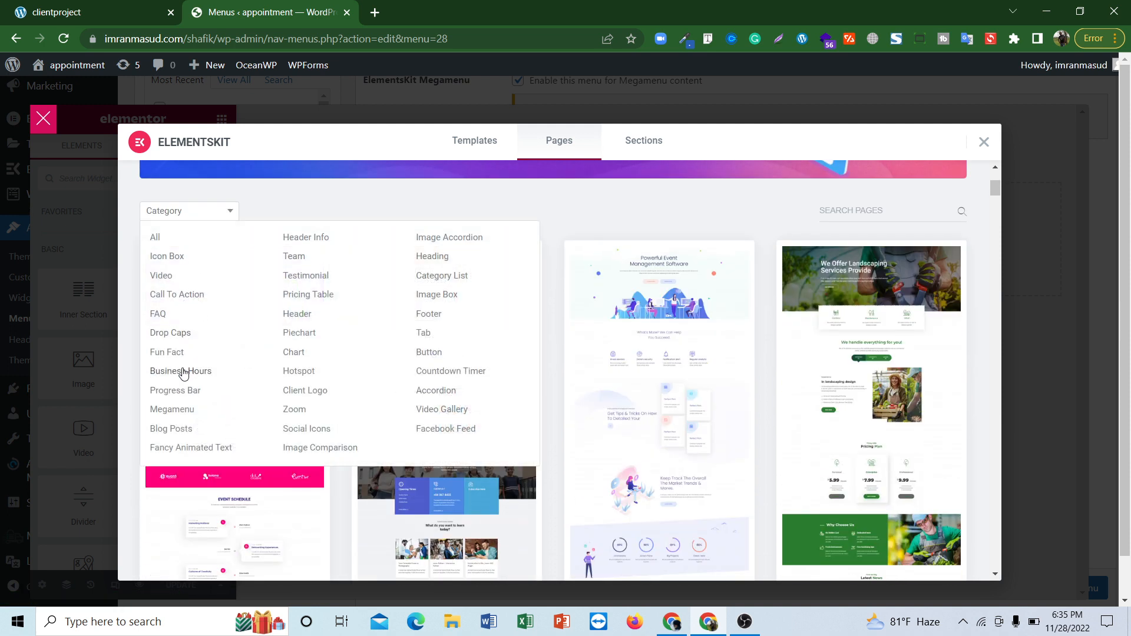
{"action": "left_click", "coordinate": [181, 411]}
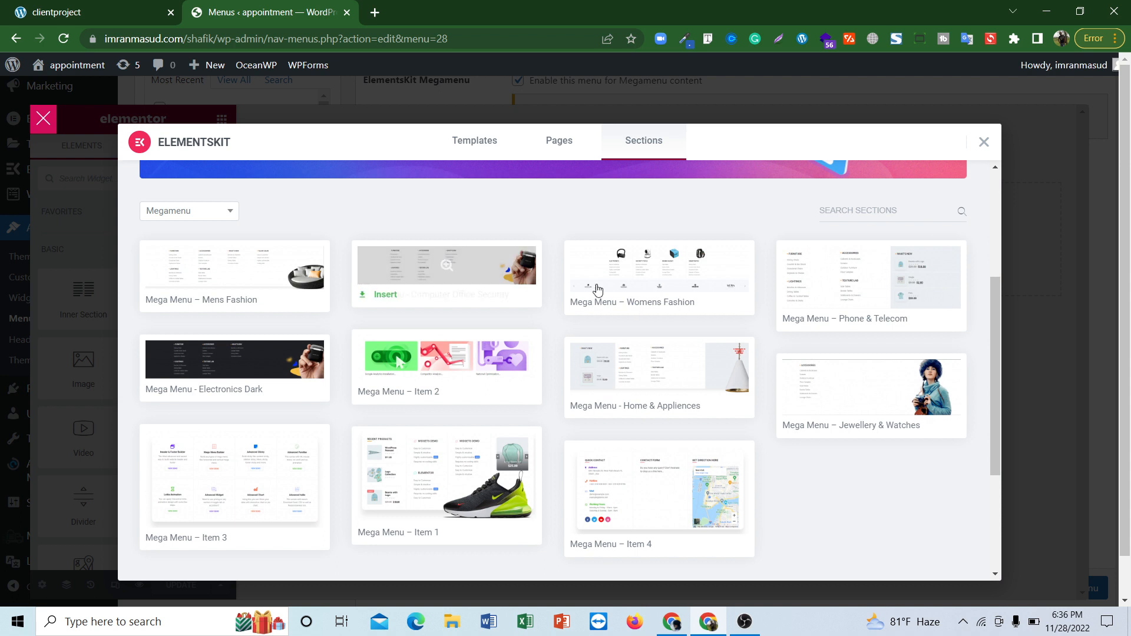
{"action": "left_click", "coordinate": [682, 270]}
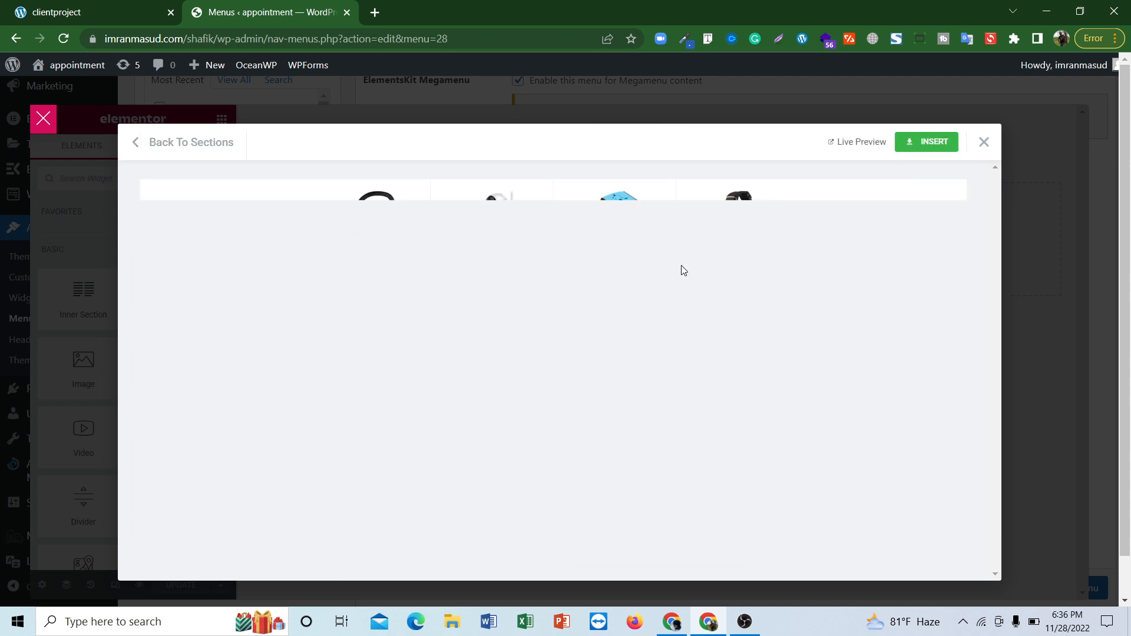
{"action": "left_click", "coordinate": [934, 150]}
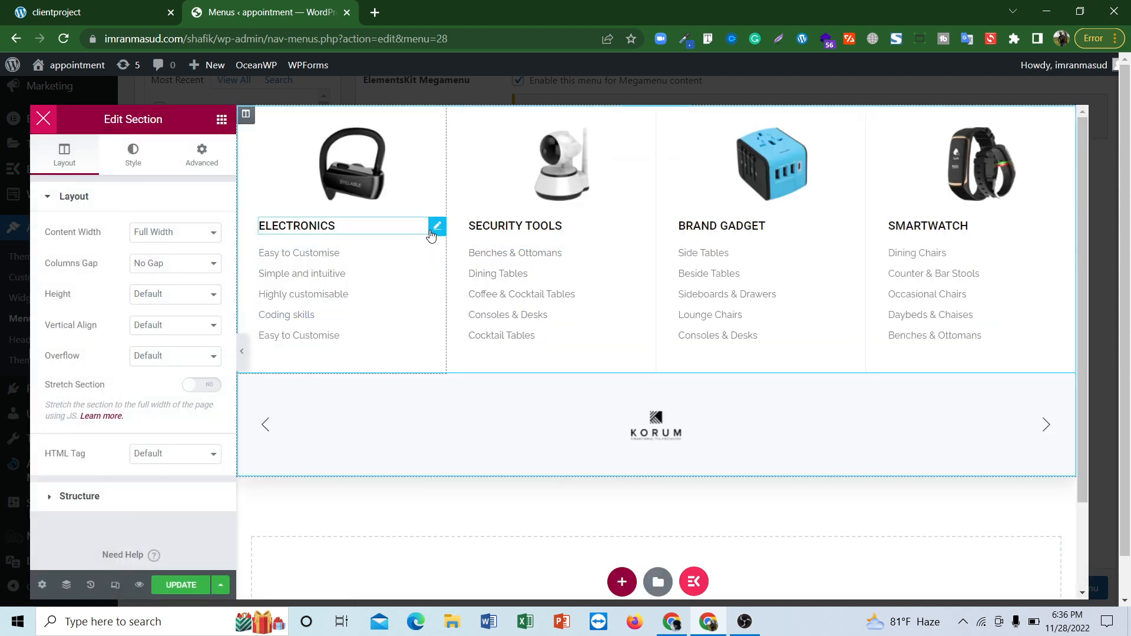
Inspect the editable settings of the Electronics heading and the first "Easy to Customise" entry in the page list beneath it
{"action": "left_click", "coordinate": [432, 231]}
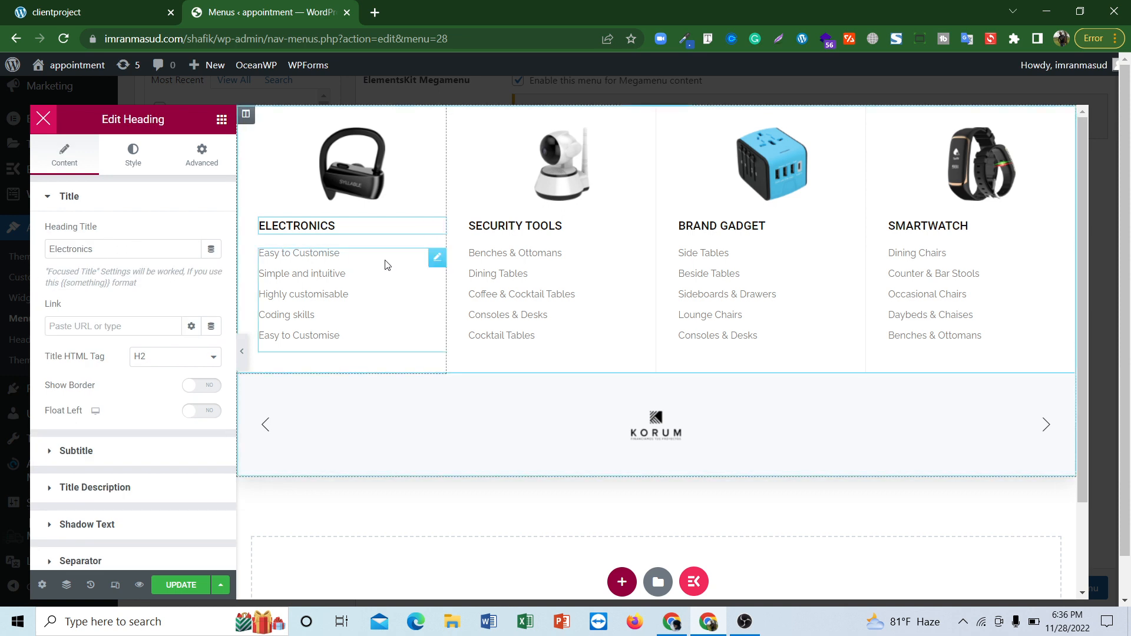
{"action": "left_click_drag", "start_coordinate": [436, 258], "coordinate": [518, 270]}
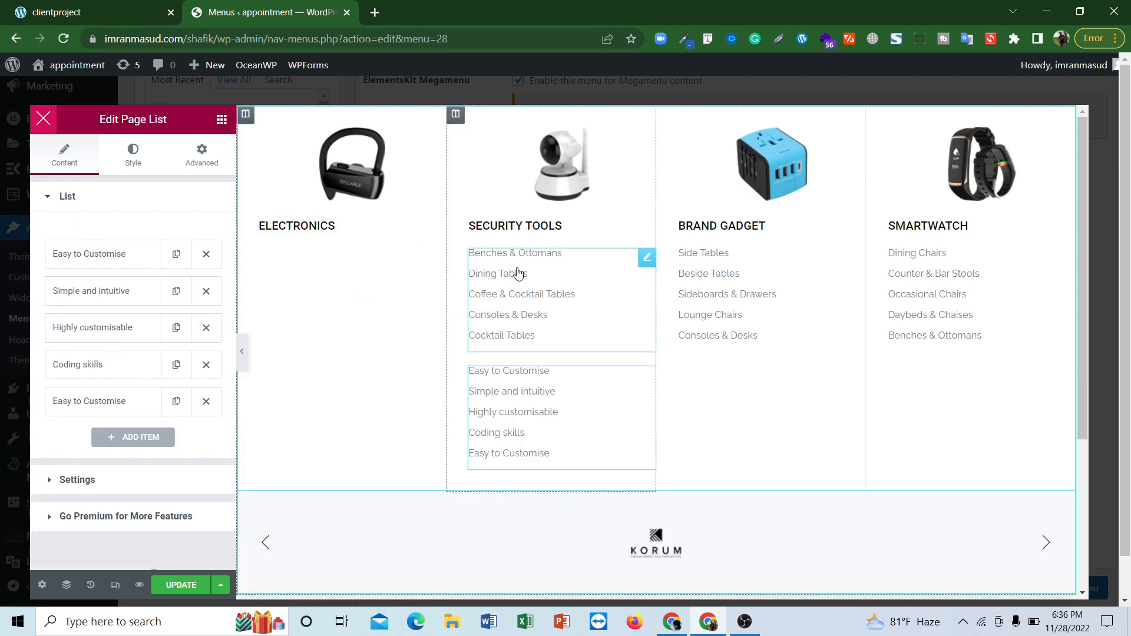
{"action": "left_click_drag", "start_coordinate": [321, 320], "coordinate": [443, 271]}
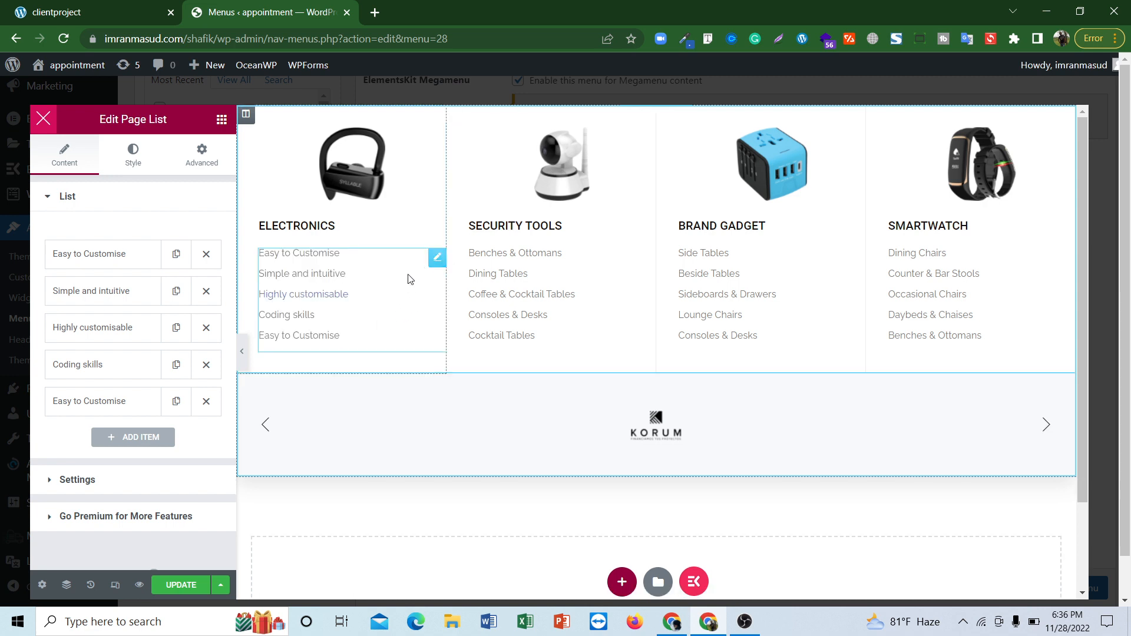
{"action": "left_click", "coordinate": [130, 256]}
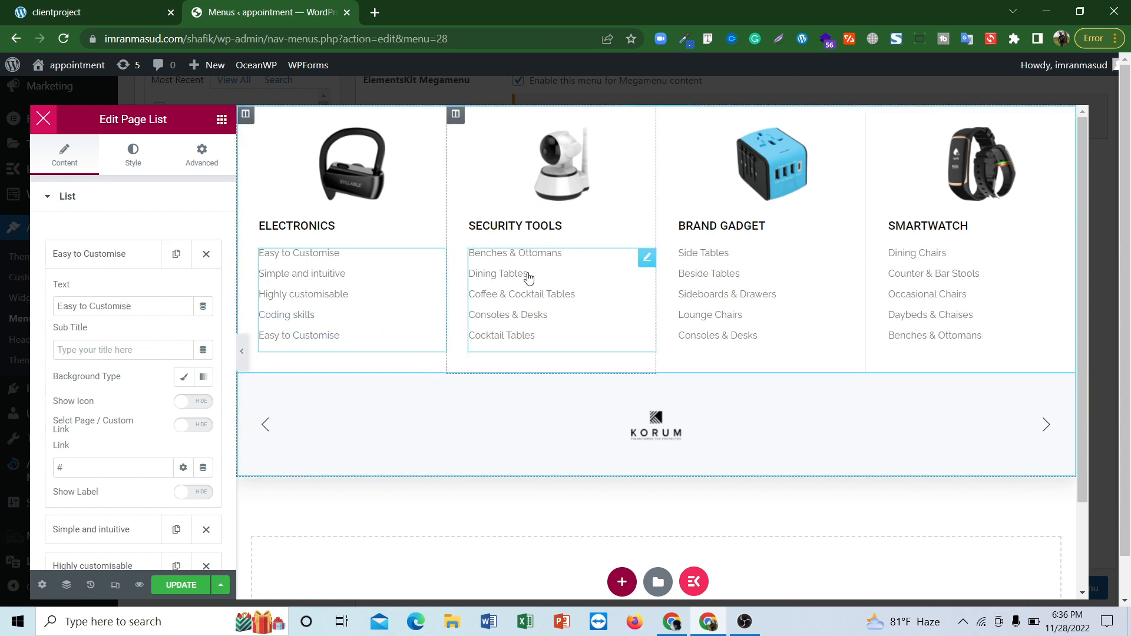
Update the megamenu content, close its editor, and save both the Shop item's settings and the "category" menu
{"action": "left_click", "coordinate": [177, 586]}
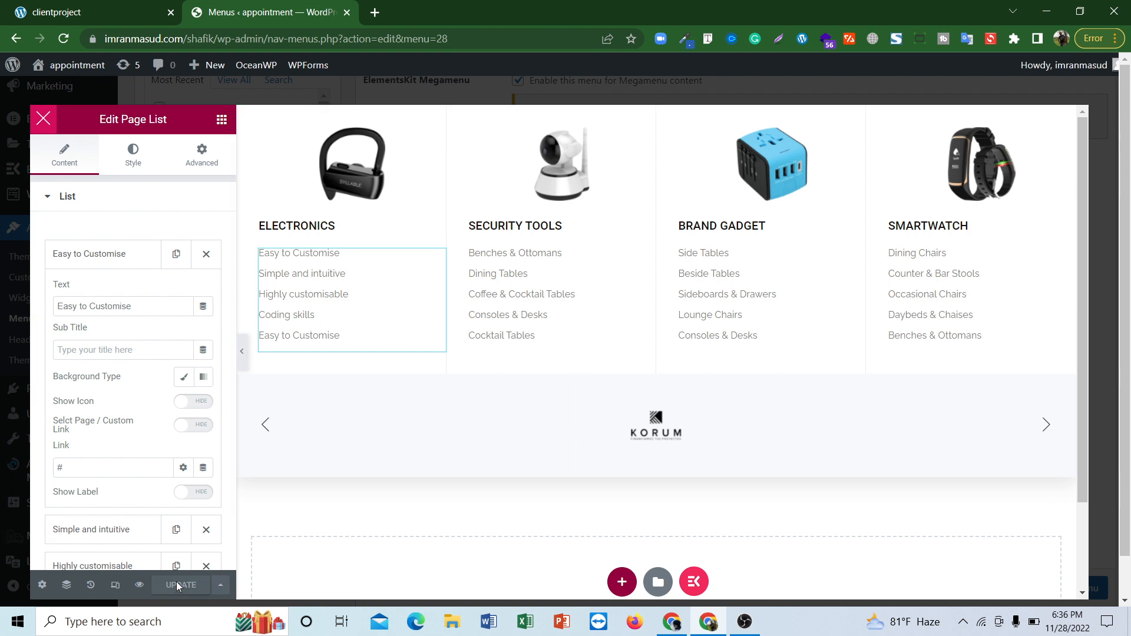
{"action": "left_click", "coordinate": [42, 119]}
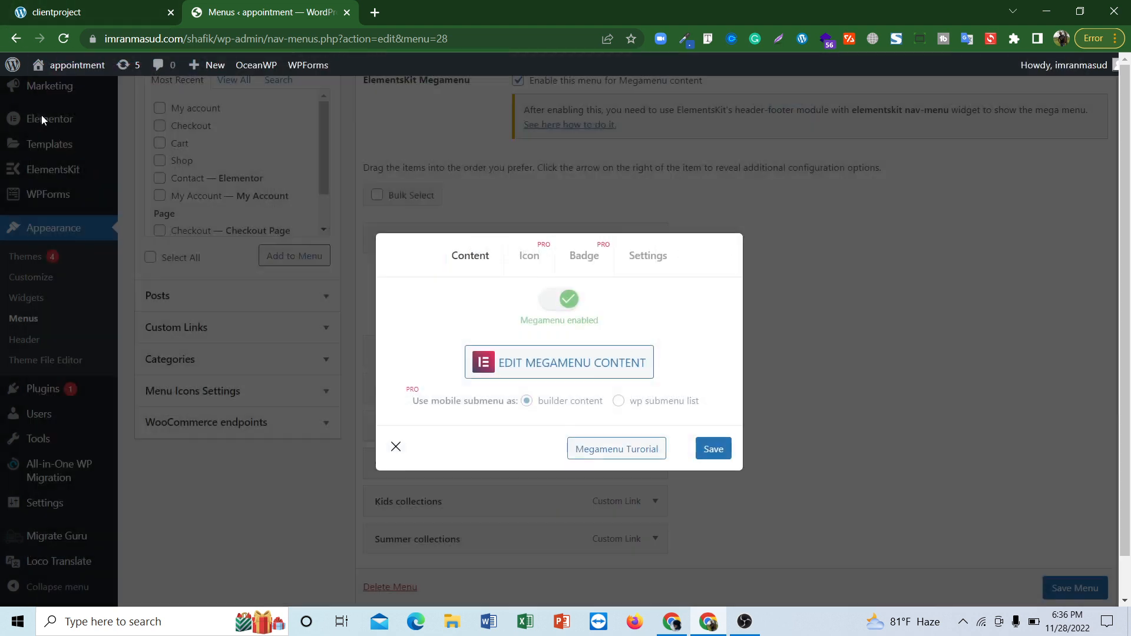
{"action": "left_click", "coordinate": [722, 451]}
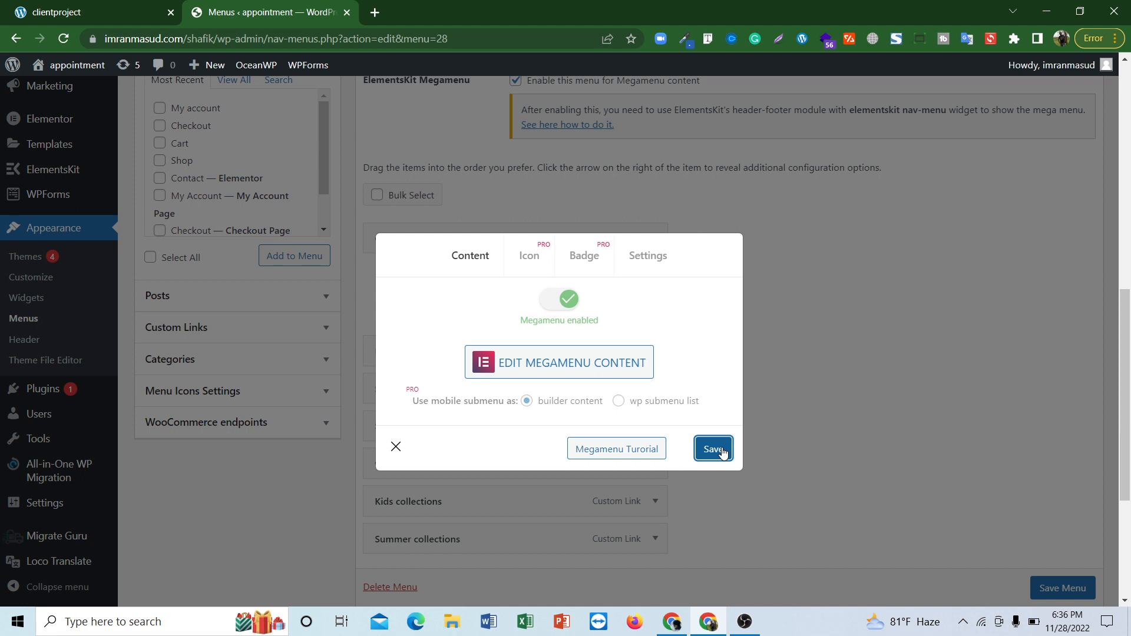
{"action": "left_click", "coordinate": [396, 447]}
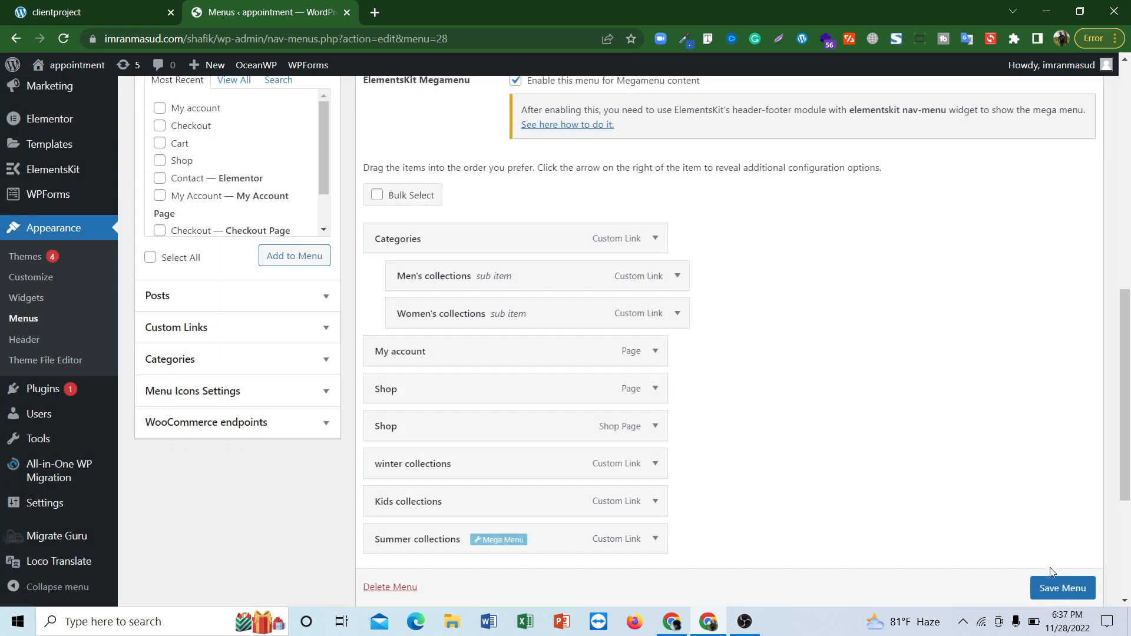
{"action": "left_click", "coordinate": [1051, 587]}
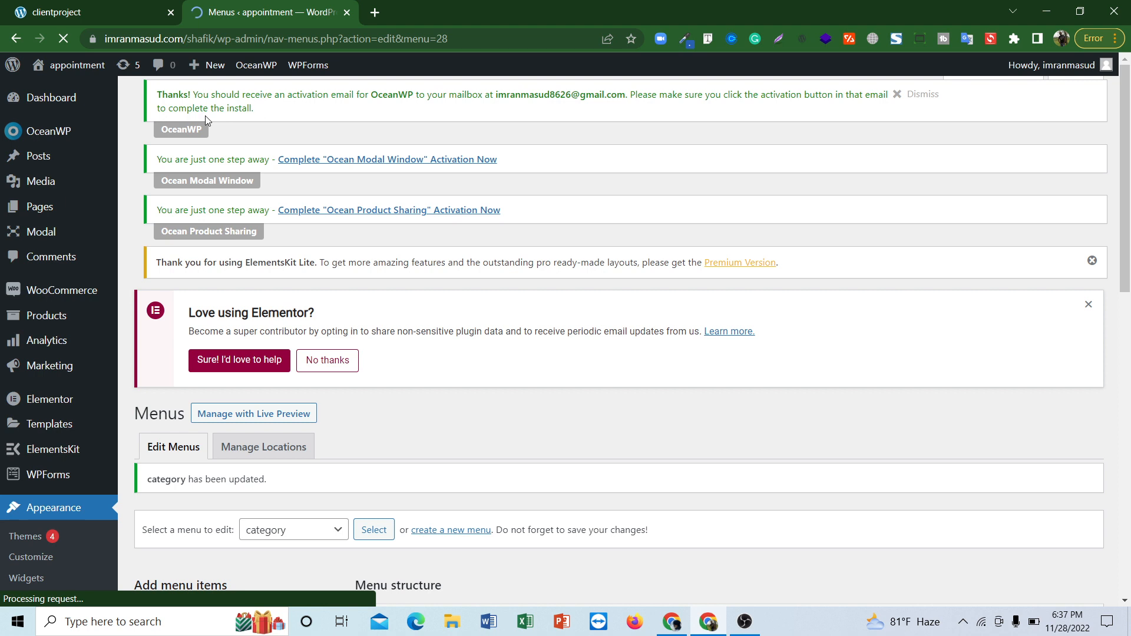
Open the site's home page in a new tab and examine the Categories and Shop dropdowns in the header
{"action": "mouse_move", "coordinate": [50, 65]}
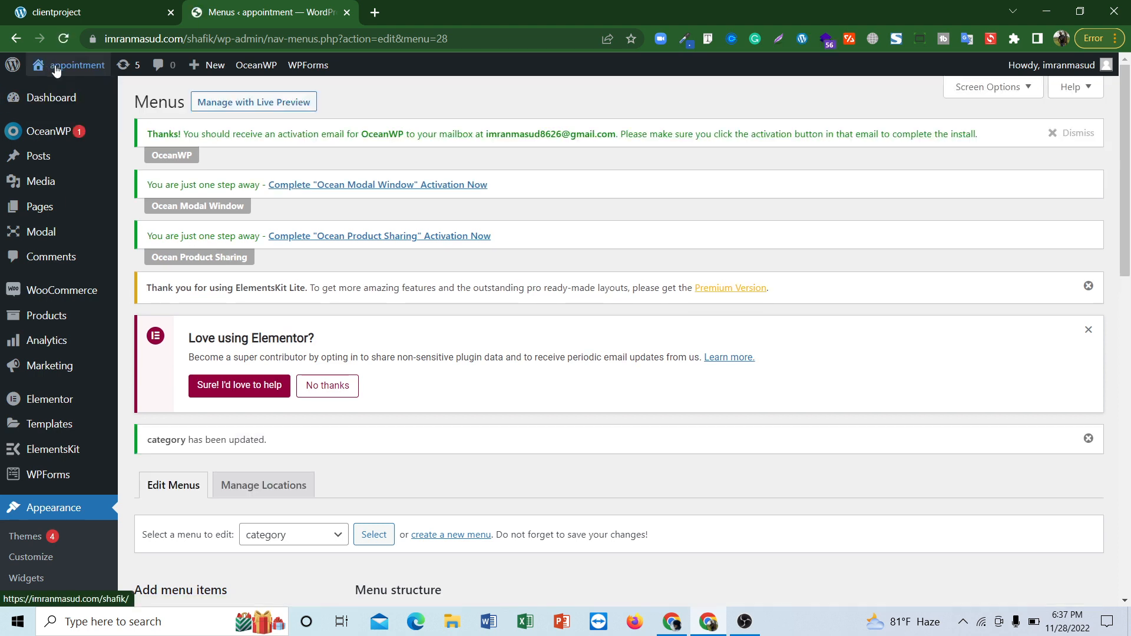
{"action": "right_click", "coordinate": [55, 67]}
{"action": "left_click", "coordinate": [93, 77]}
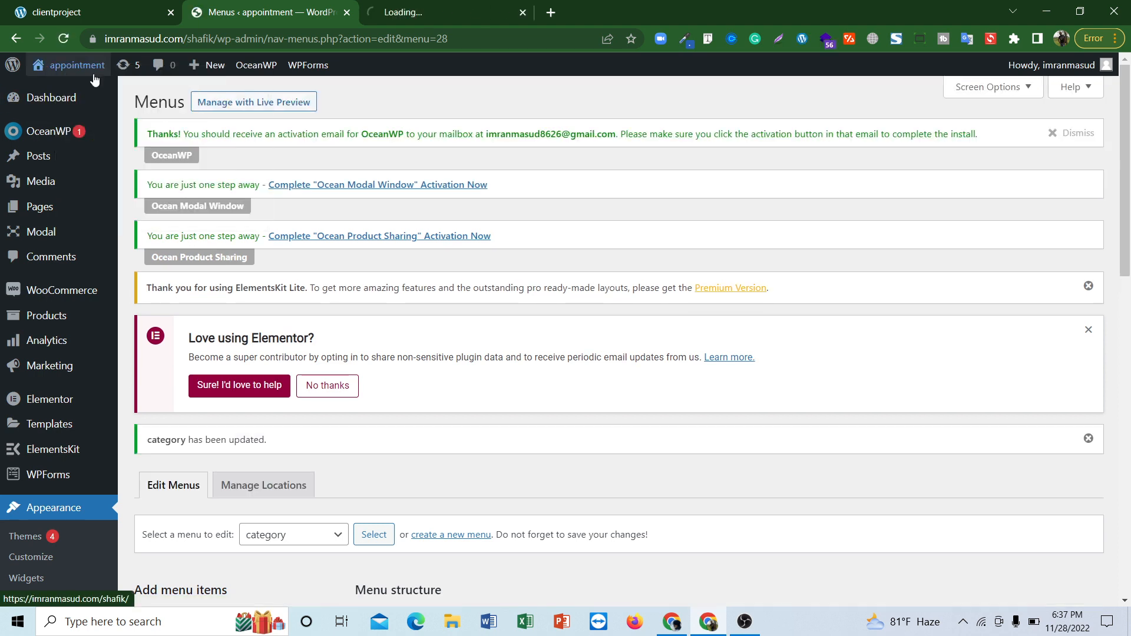
{"action": "left_click", "coordinate": [428, 5]}
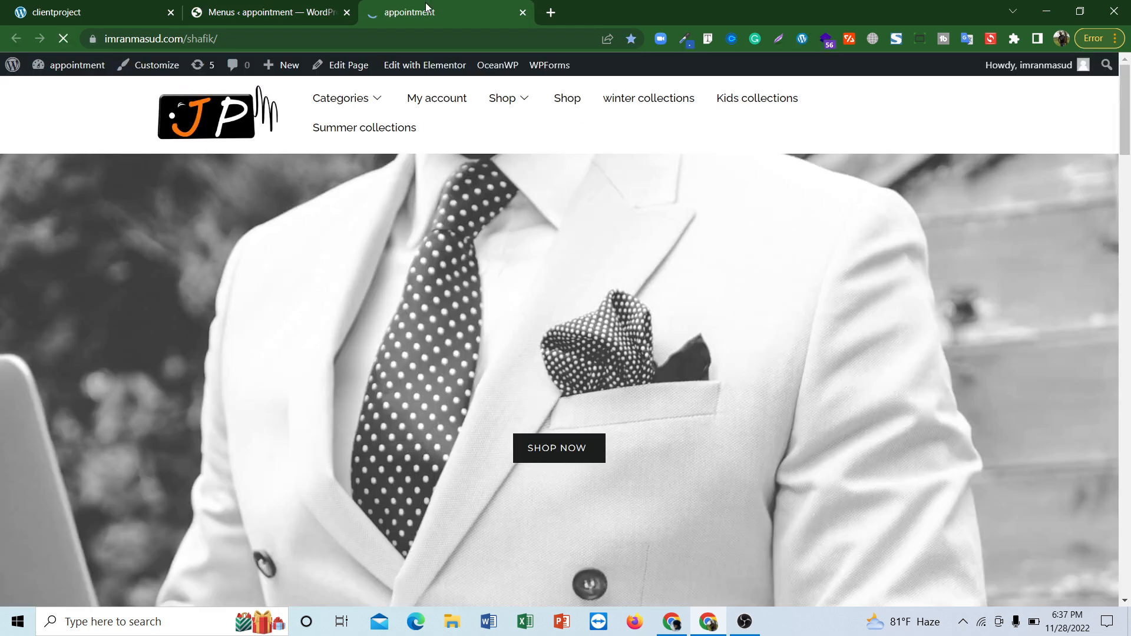
{"action": "mouse_move", "coordinate": [354, 106]}
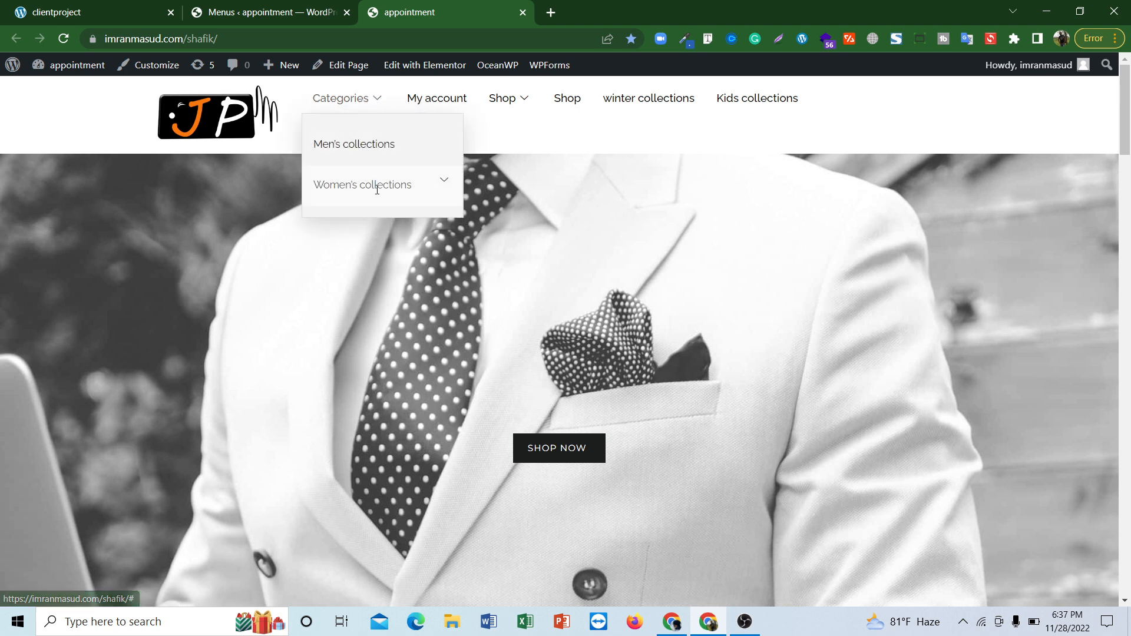
{"action": "mouse_move", "coordinate": [502, 101]}
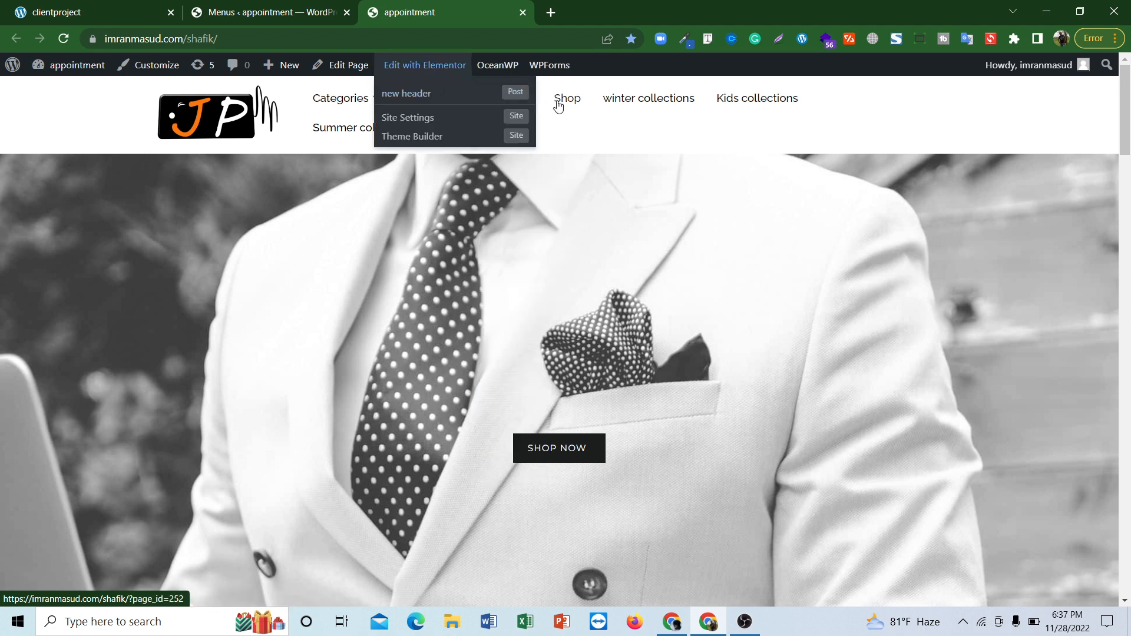
Set the mega menu width of the "category" menu's Shop page item to Full Width, save the item's settings and close them
{"action": "left_click", "coordinate": [187, 7]}
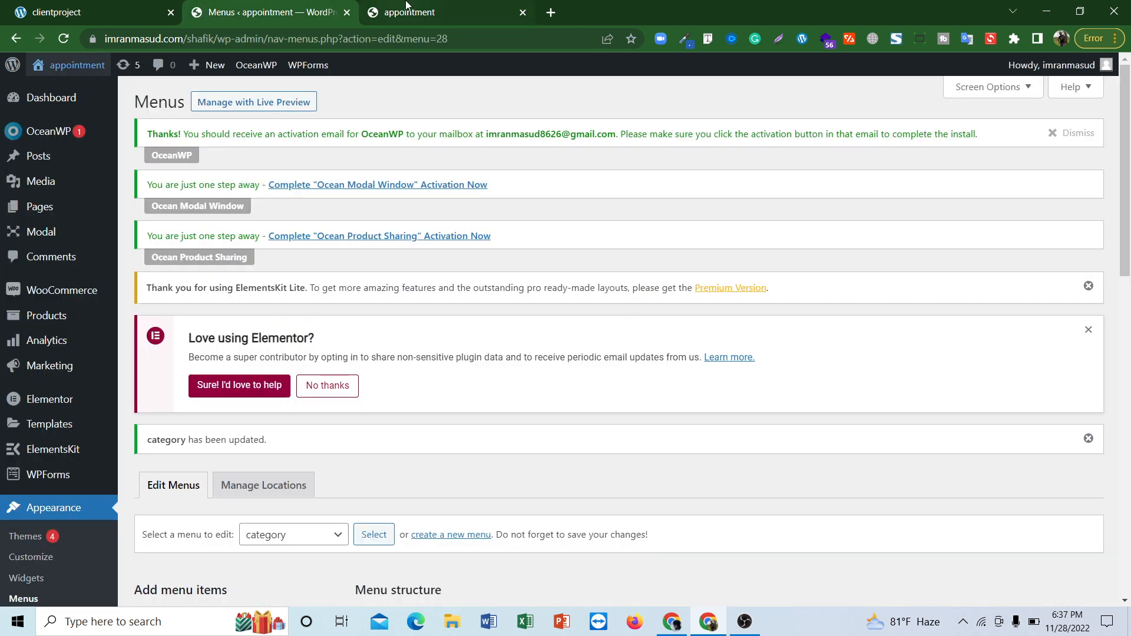
{"action": "scroll", "coordinate": [214, 259], "scroll_direction": "down", "scroll_amount": 7}
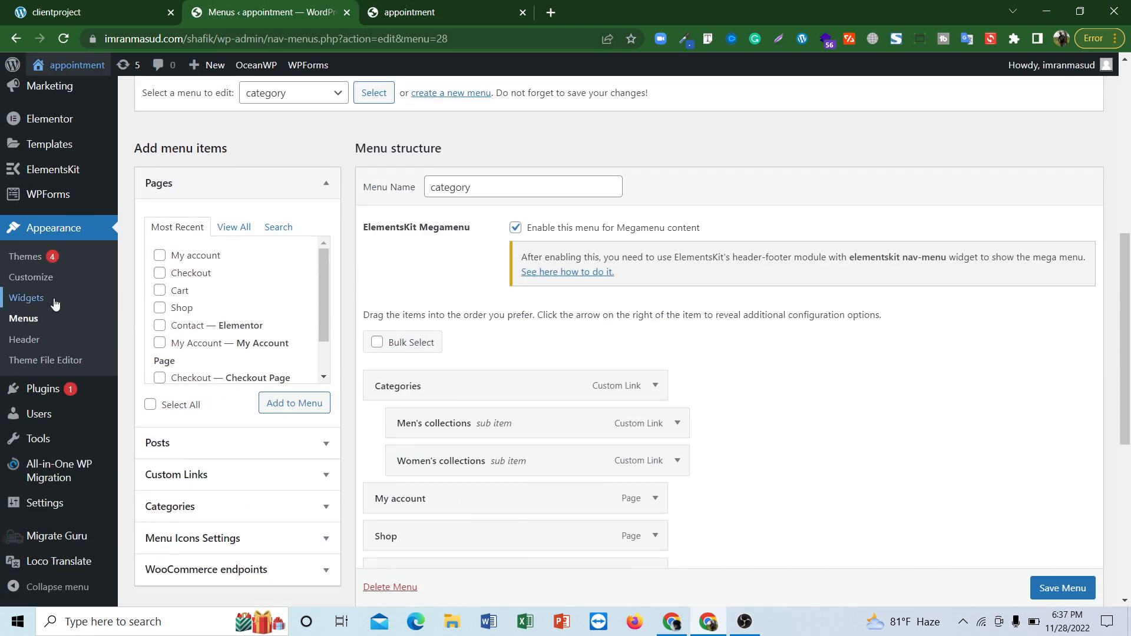
{"action": "mouse_move", "coordinate": [41, 406]}
{"action": "scroll", "coordinate": [500, 360], "scroll_direction": "down", "scroll_amount": 3}
{"action": "mouse_move", "coordinate": [472, 352]}
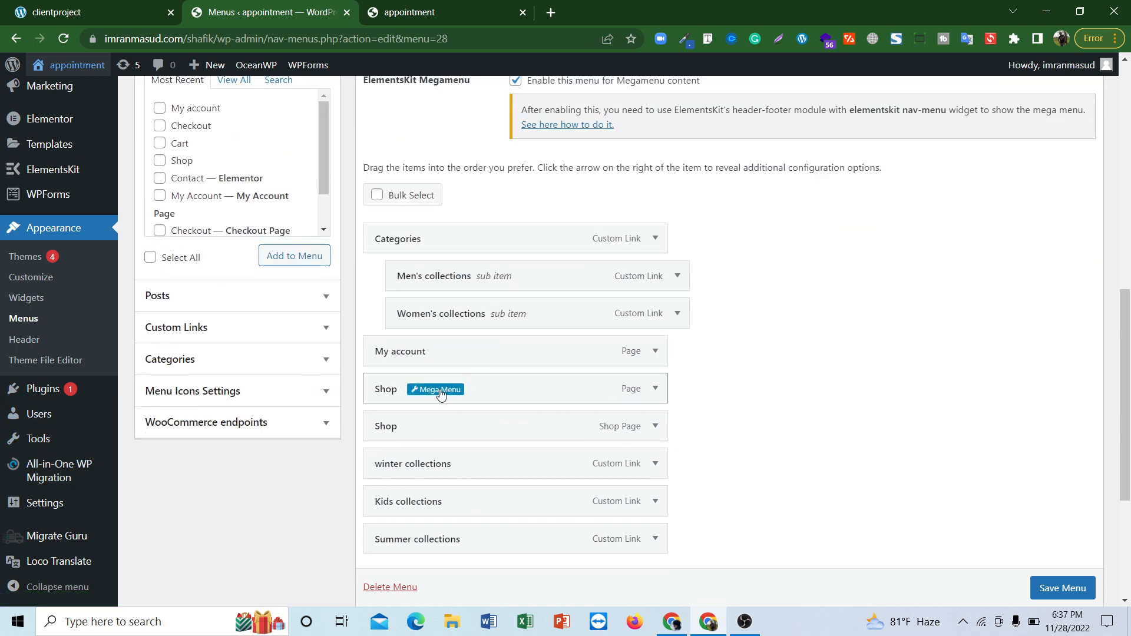
{"action": "left_click", "coordinate": [439, 390]}
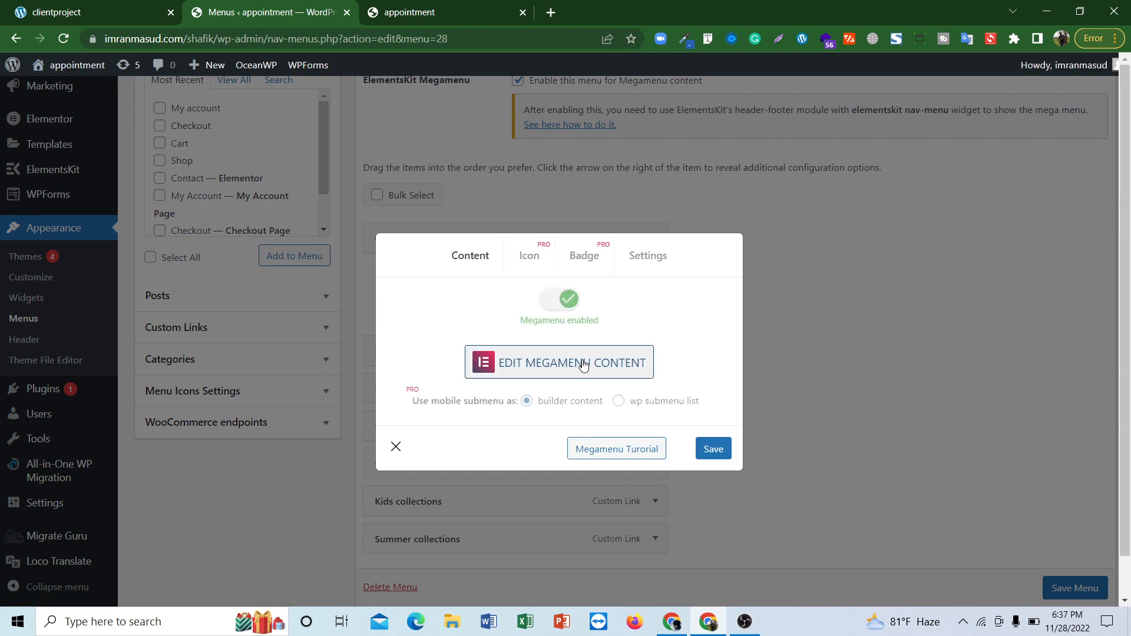
{"action": "left_click", "coordinate": [636, 257]}
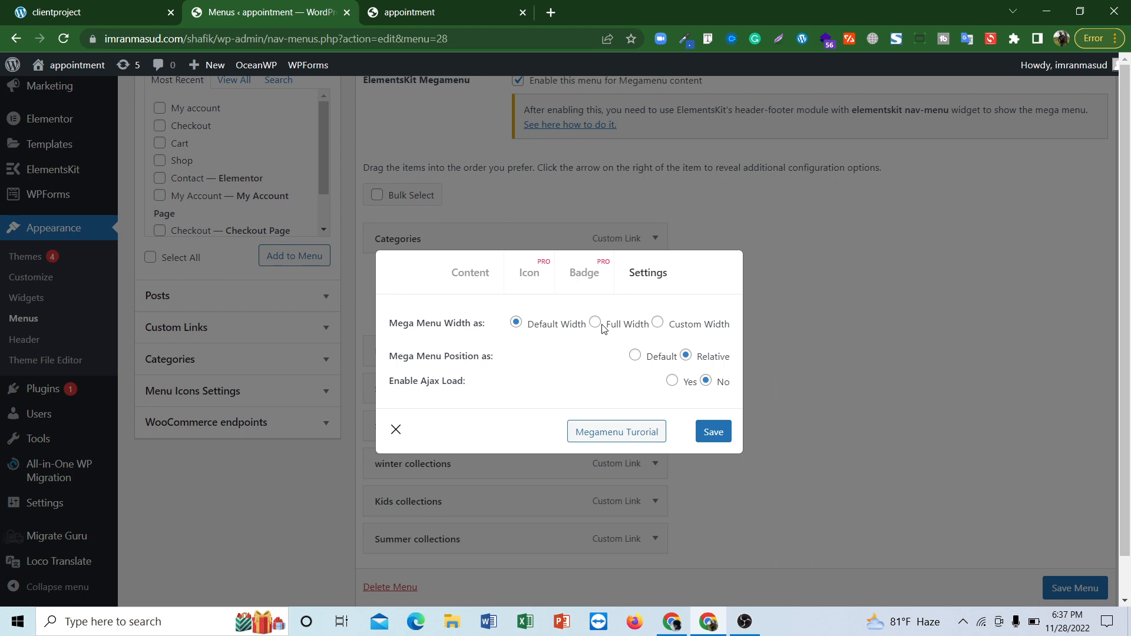
{"action": "left_click", "coordinate": [656, 323]}
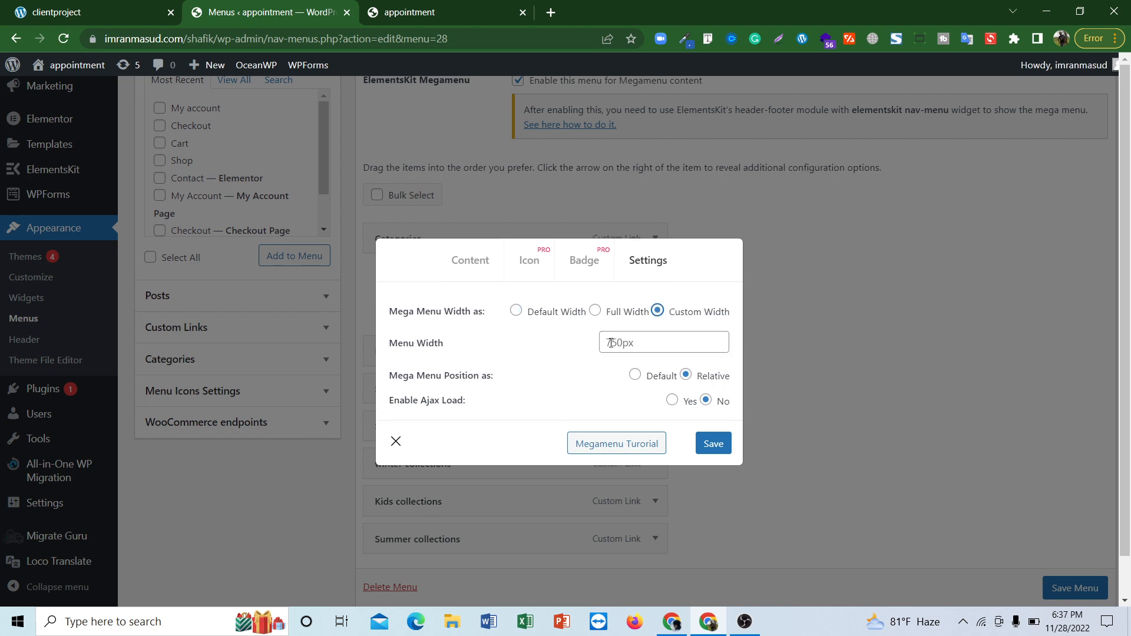
{"action": "left_click", "coordinate": [671, 342]}
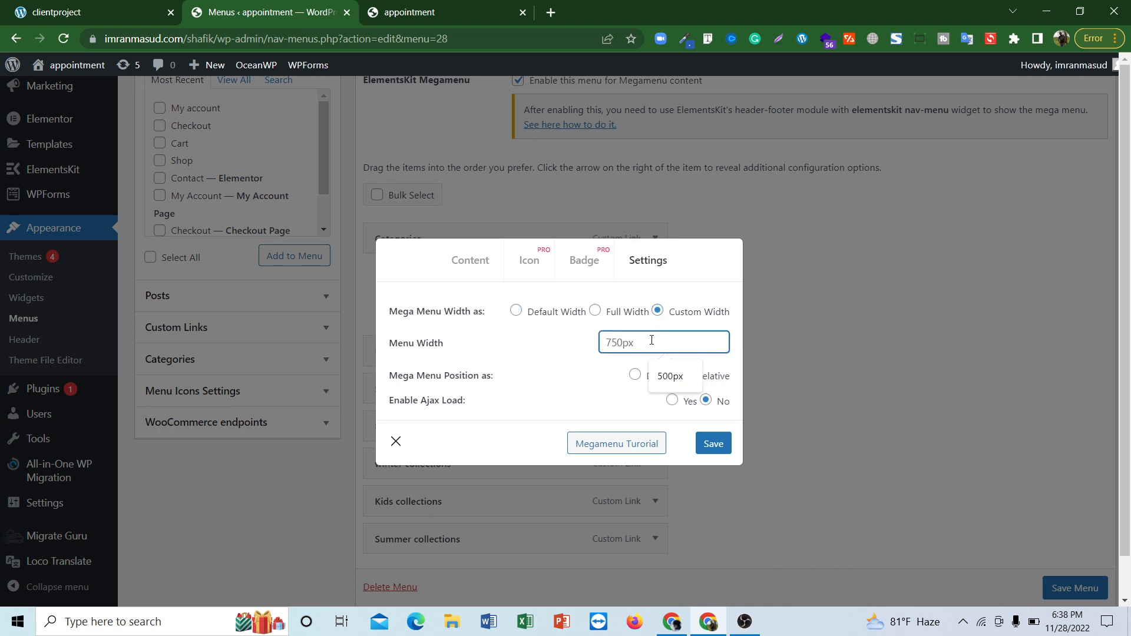
{"action": "left_click", "coordinate": [598, 311]}
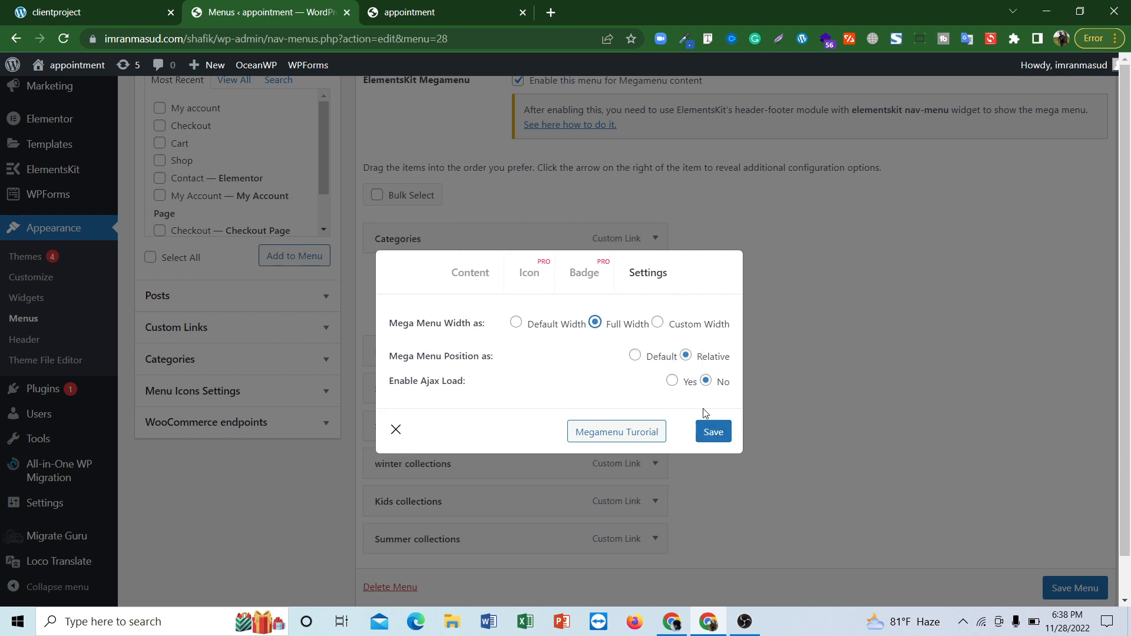
{"action": "left_click", "coordinate": [714, 433]}
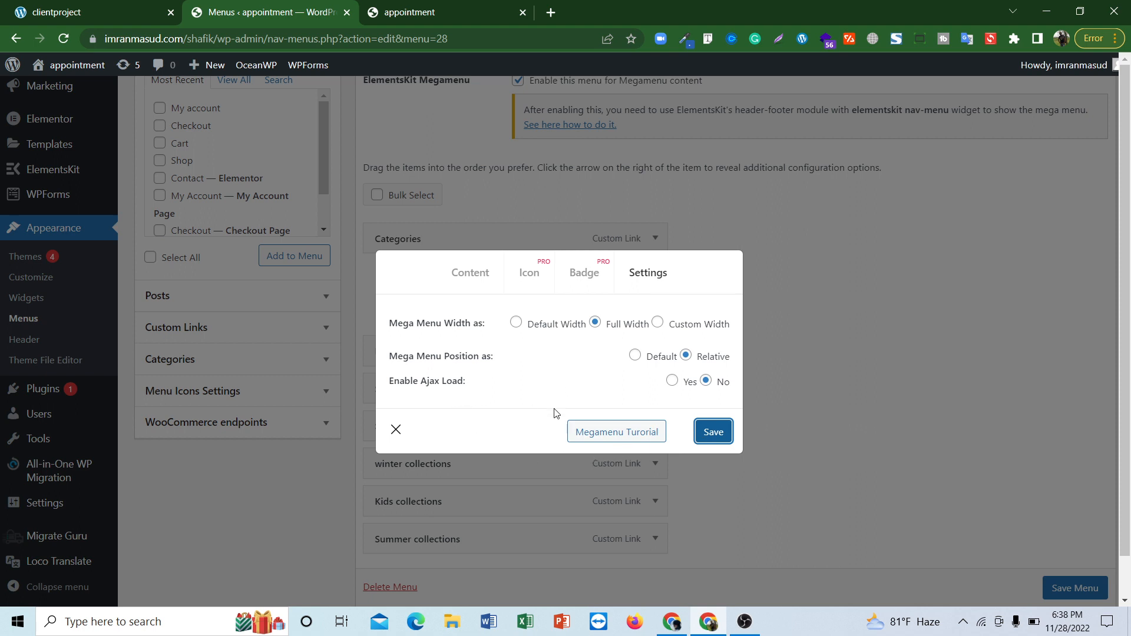
{"action": "left_click", "coordinate": [396, 430]}
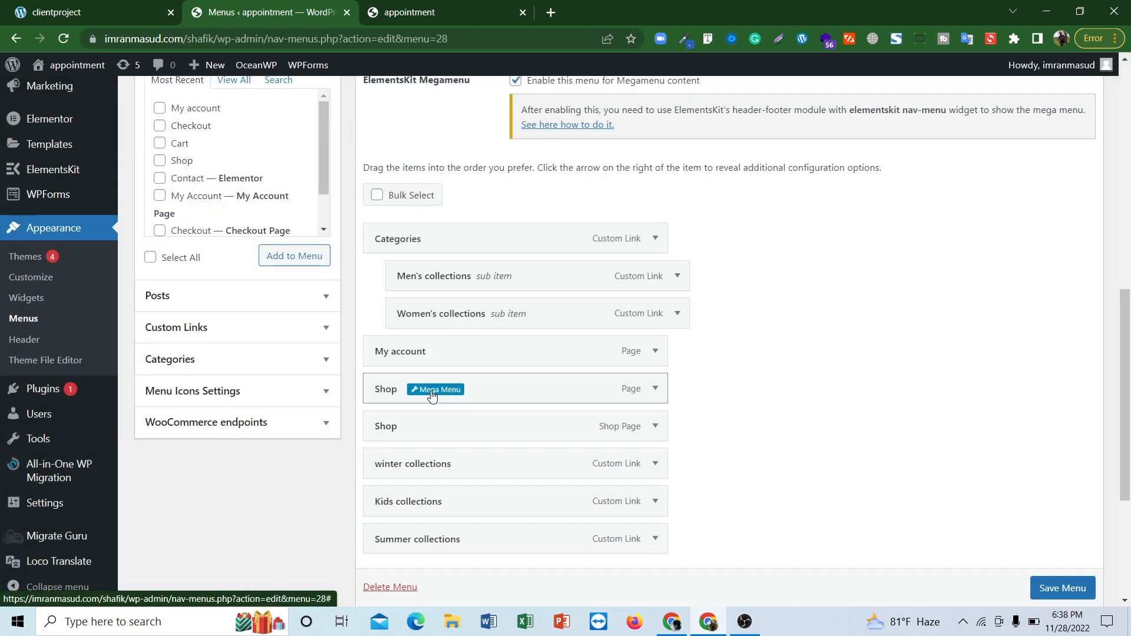
Open the Shop page item's megamenu content in the editor and compare it with the Shop dropdown on the home page
{"action": "left_click", "coordinate": [435, 391]}
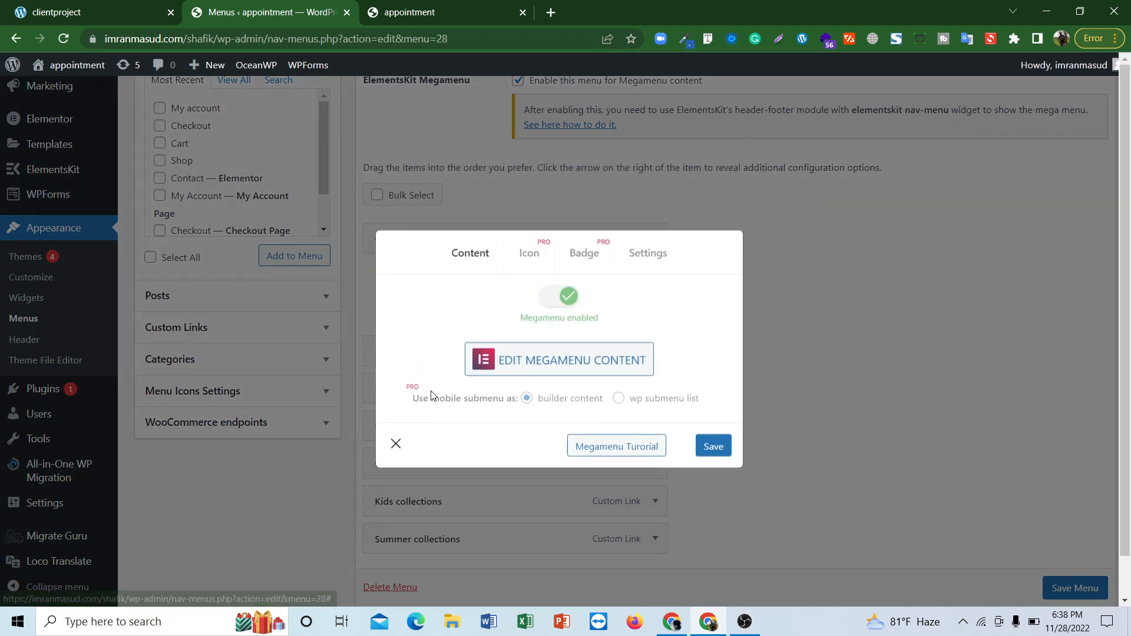
{"action": "left_click", "coordinate": [571, 364]}
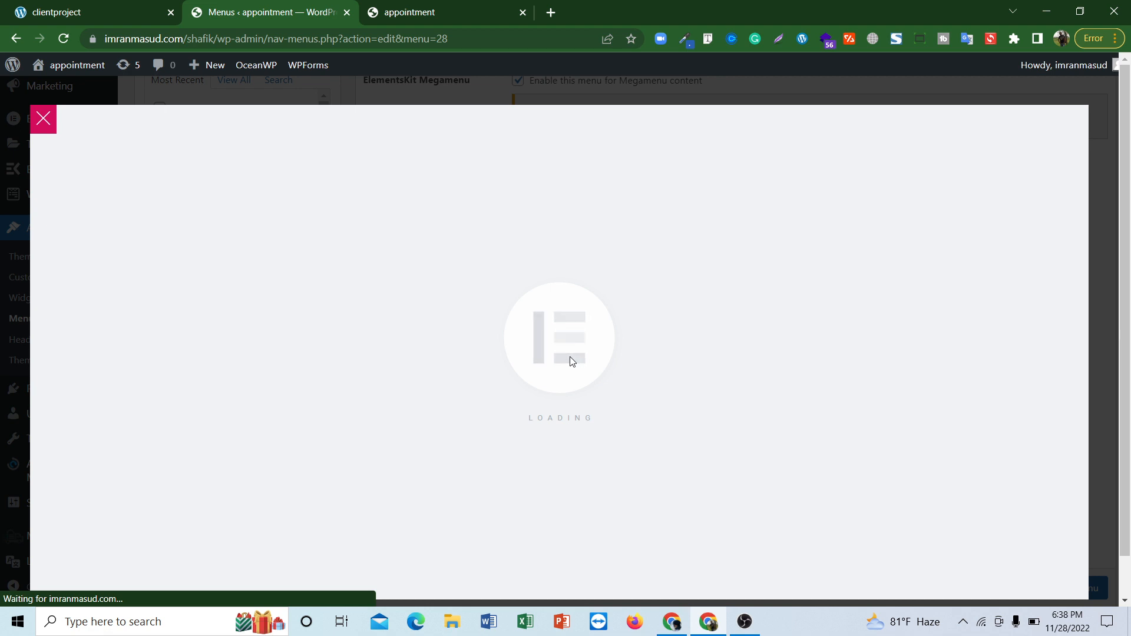
{"action": "left_click", "coordinate": [407, 11]}
{"action": "mouse_move", "coordinate": [517, 105]}
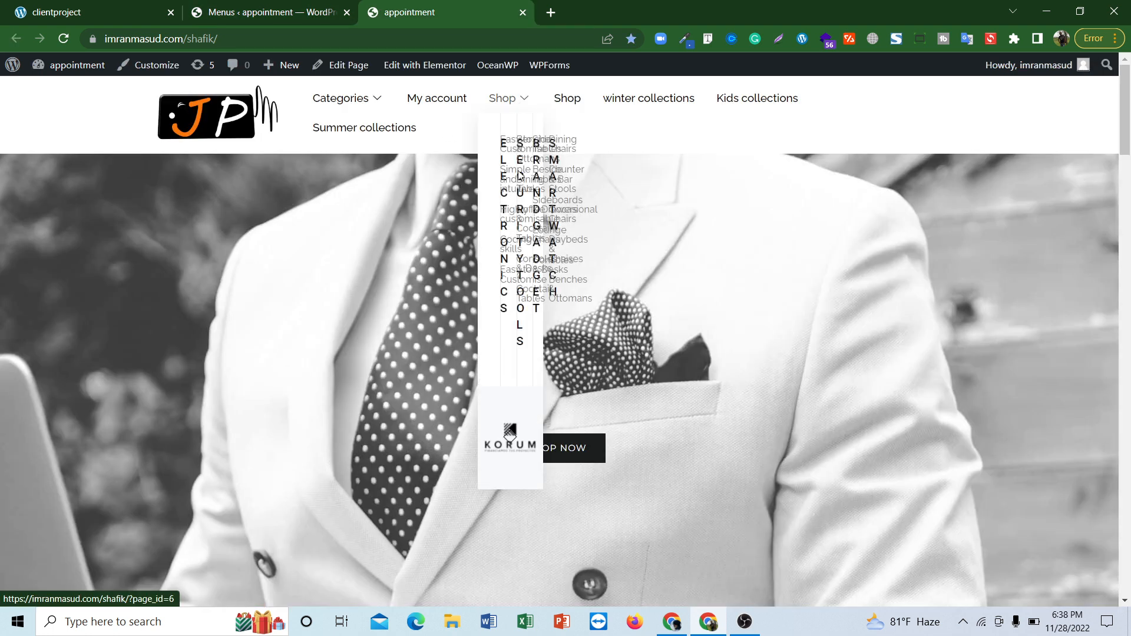
{"action": "left_click", "coordinate": [263, 11]}
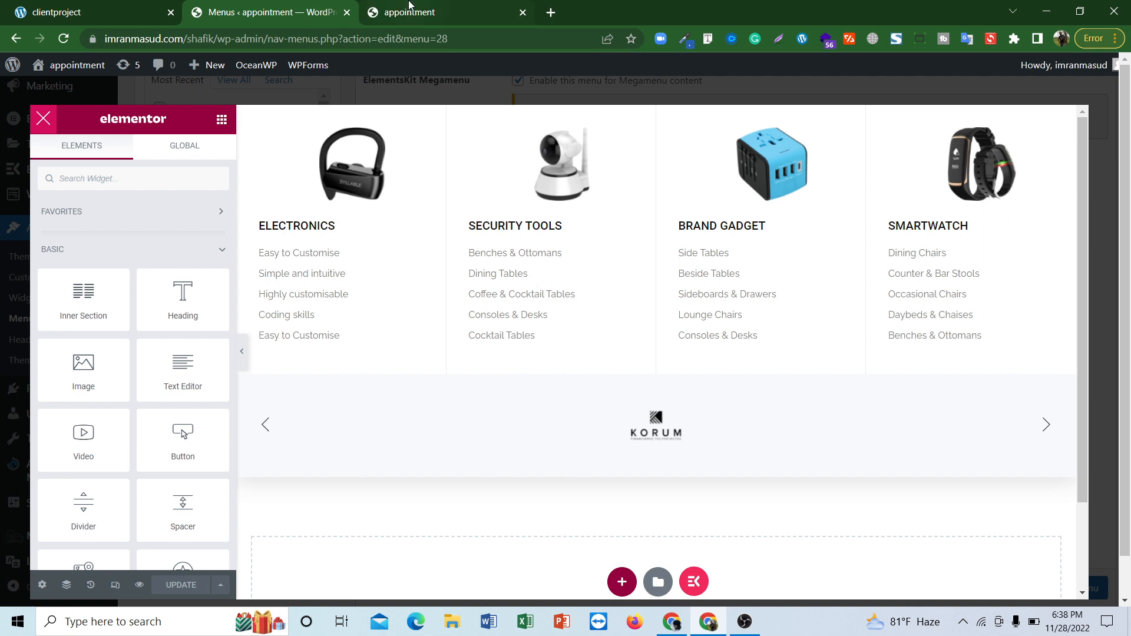
Reload the site's home page and examine the Shop item's mega menu in the header
{"action": "left_click", "coordinate": [382, 7]}
{"action": "left_click", "coordinate": [64, 38]}
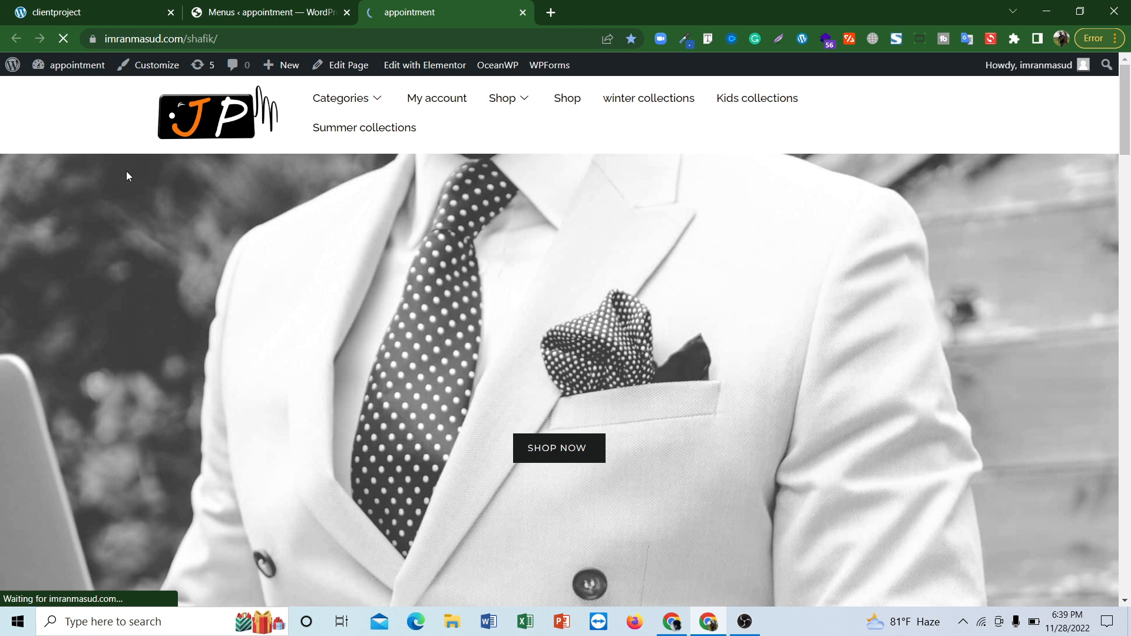
{"action": "mouse_move", "coordinate": [518, 100]}
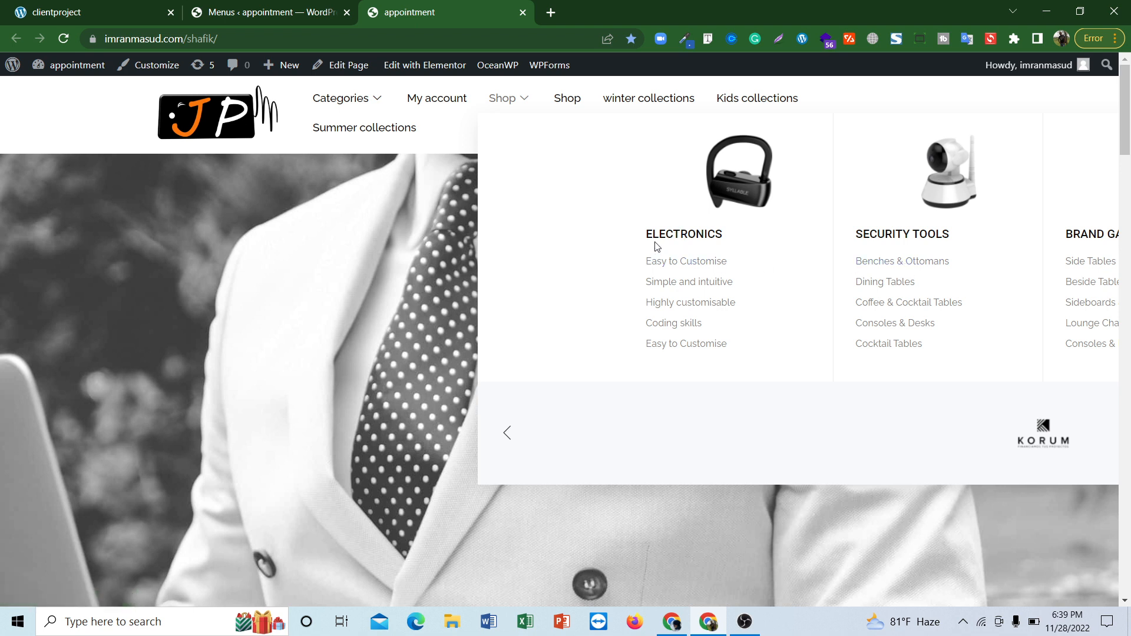
{"action": "left_click", "coordinate": [749, 623]}
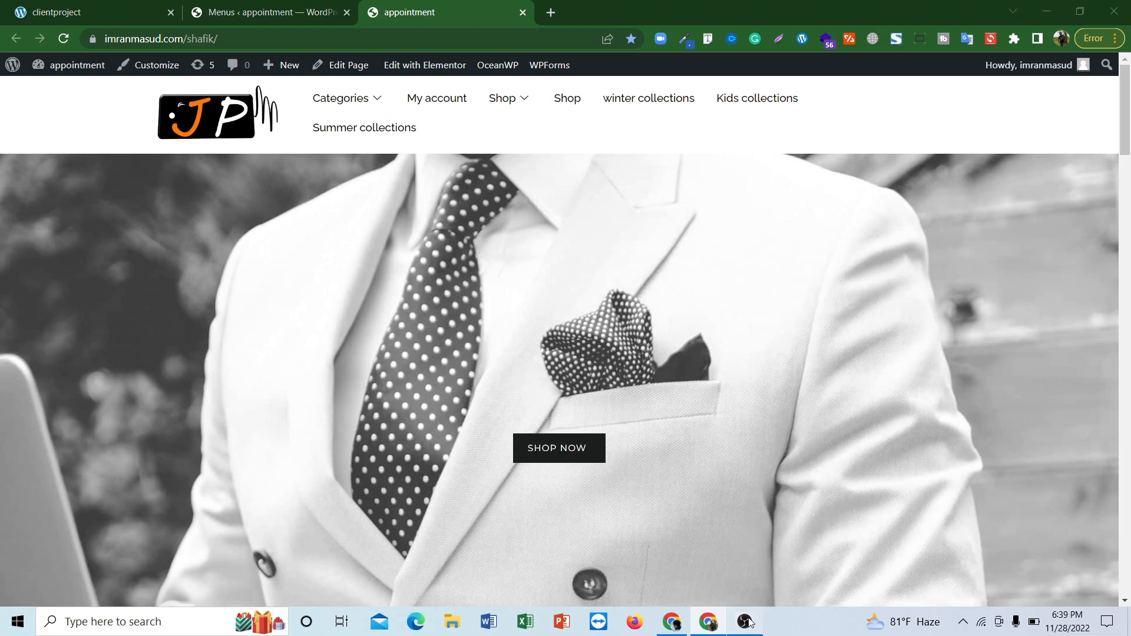